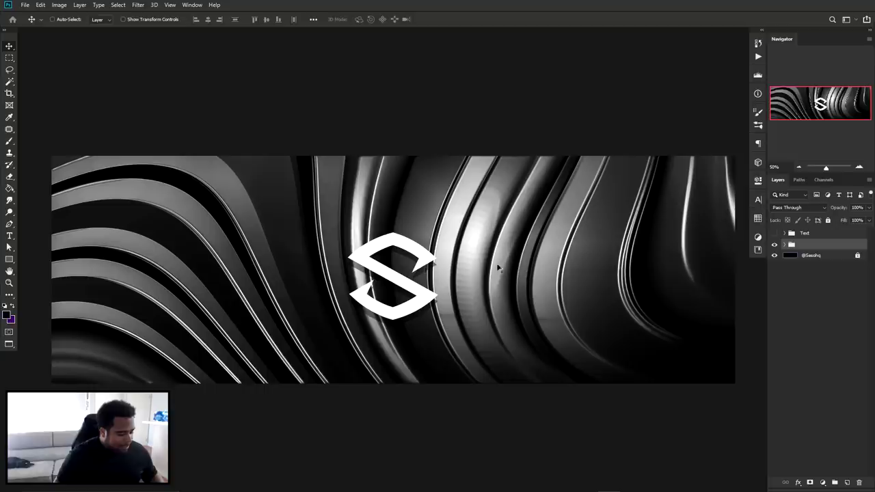
# Examine the finished metal texture banner and its logo up close in full-screen view.
pyautogui.press('f')
pyautogui.hotkey('ctrl', '+')
pyautogui.moveTo(276, 255); pyautogui.dragTo(400, 229)
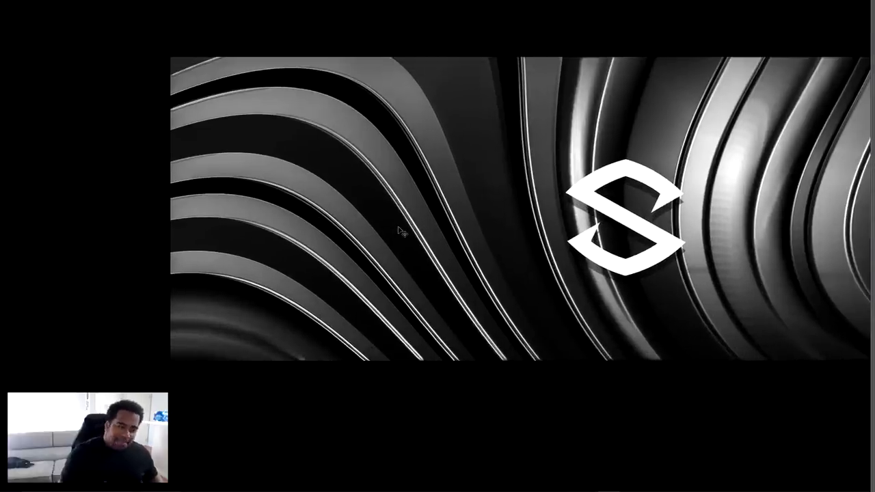
pyautogui.scroll(1, 400, 231)
pyautogui.moveTo(401, 232); pyautogui.dragTo(180, 321)
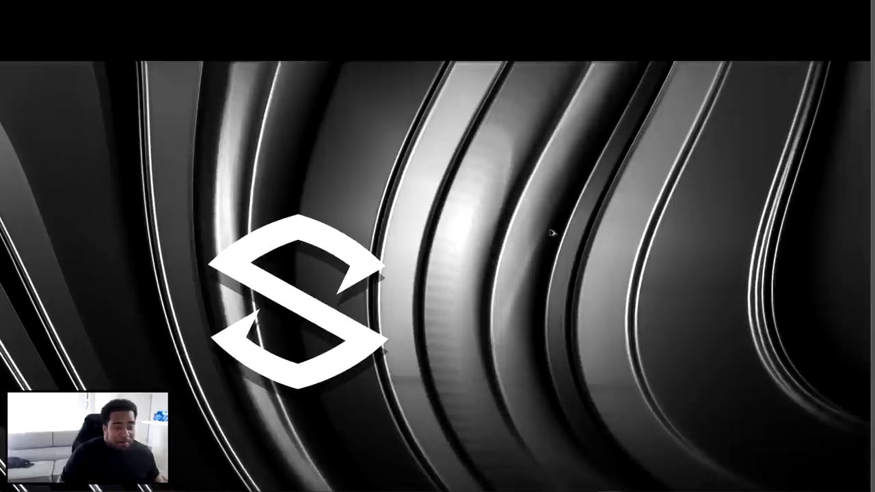
pyautogui.scroll(-2, 553, 234)
pyautogui.press('f')
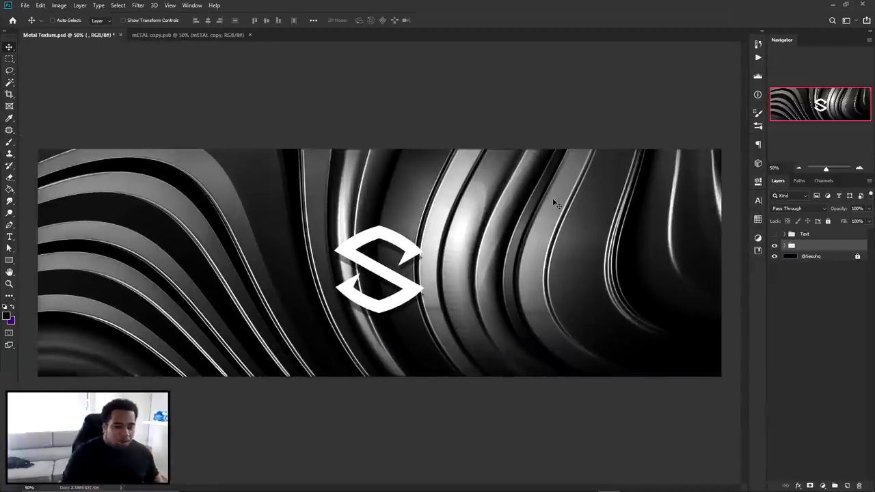
# Expand the unnamed group holding the logo and texture, and show its Gradient Map 1 layer.
pyautogui.click(784, 244)
pyautogui.click(776, 267)
# Preview the red-yellow and teal-orange gradient presets on the Gradient Map 1 layer without keeping them.
pyautogui.doubleClick(794, 266)
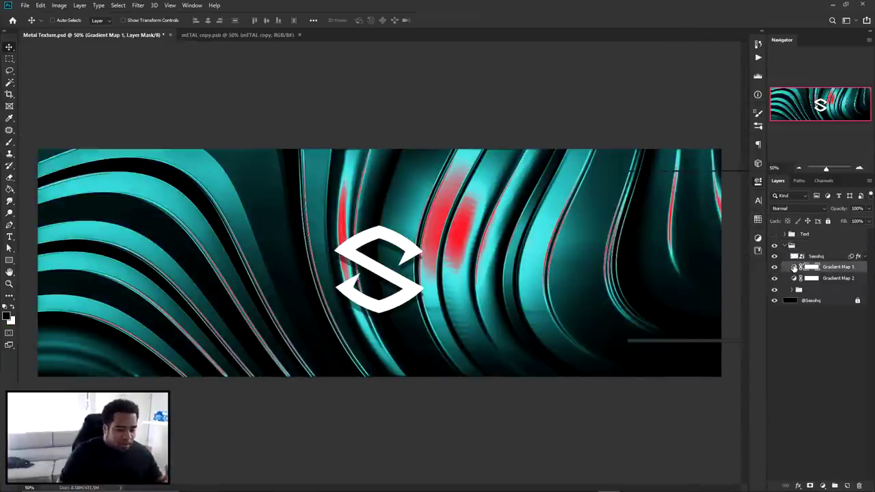
pyautogui.click(675, 212)
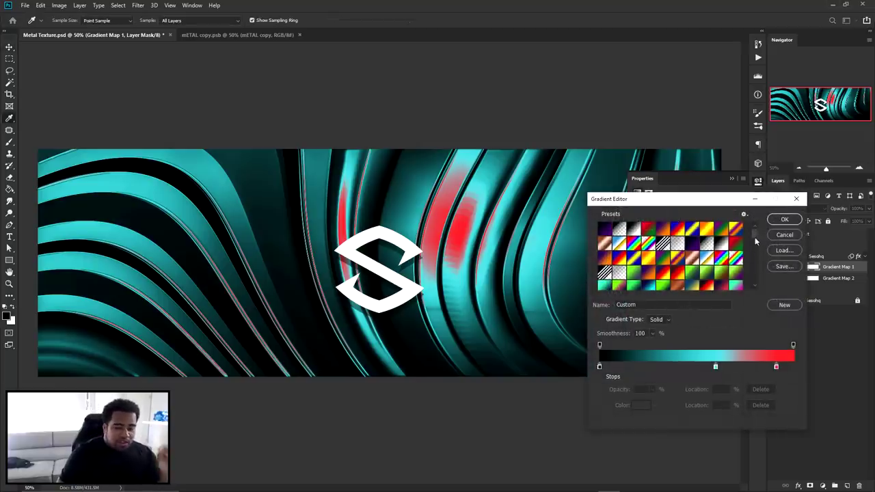
pyautogui.moveTo(756, 236); pyautogui.dragTo(754, 294)
pyautogui.click(648, 285)
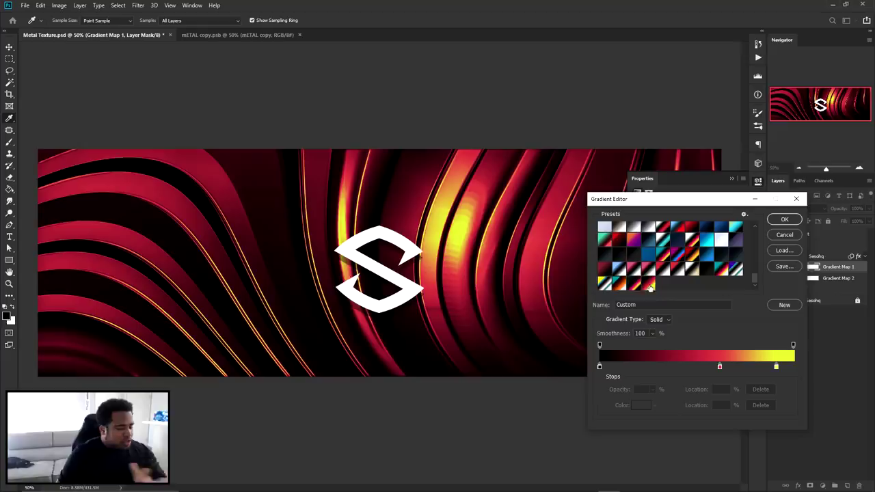
pyautogui.click(618, 285)
pyautogui.click(618, 285)
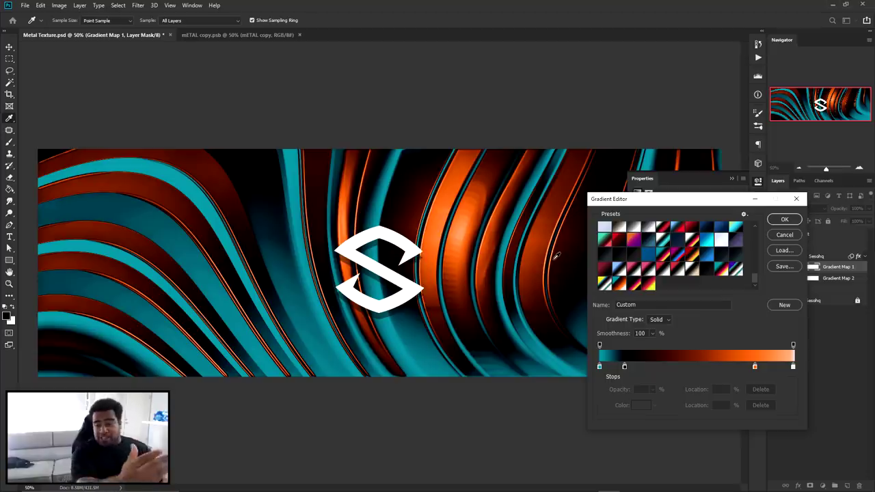
pyautogui.click(785, 234)
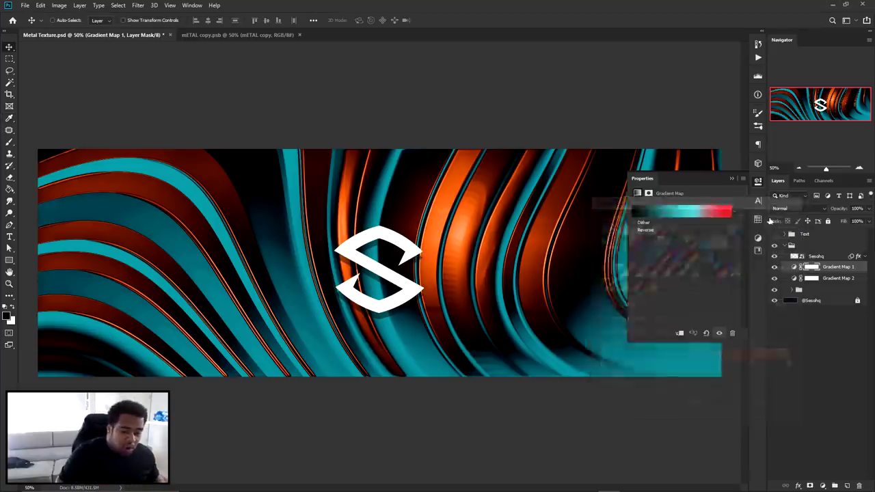
pyautogui.click(757, 182)
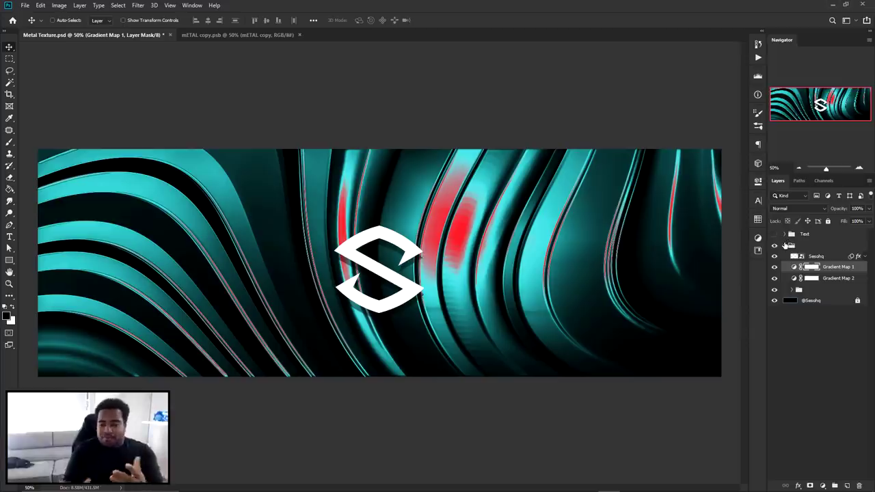
# Hide the finished texture group, show the Text group, and check the font settings used.
pyautogui.click(785, 244)
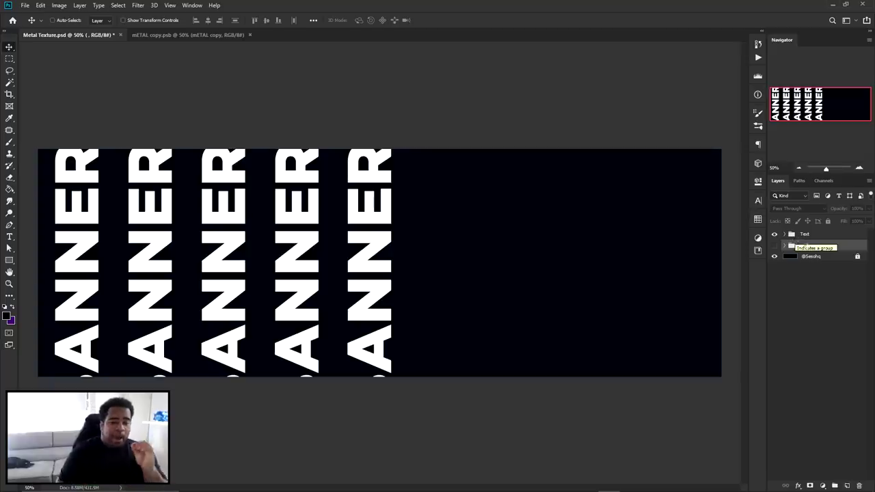
pyautogui.click(757, 202)
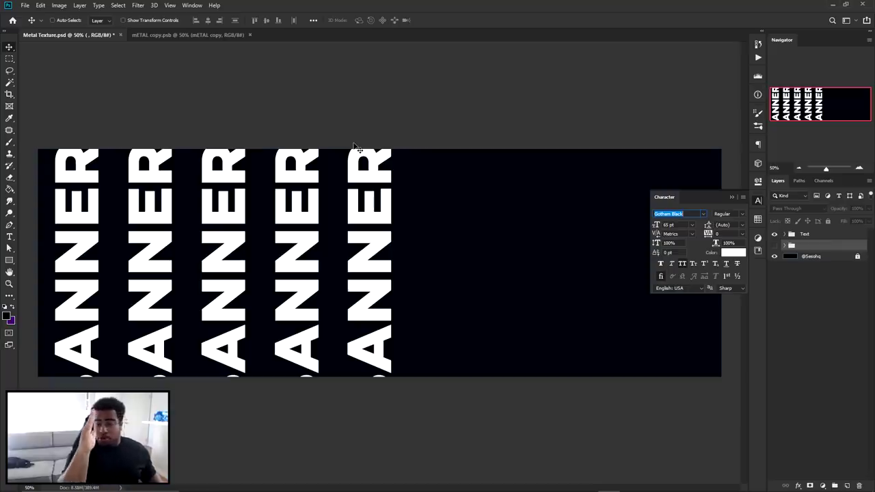
pyautogui.click(758, 200)
# Try to extend the row of vertical BANNER DESIGN text with three more copies to the right.
pyautogui.moveTo(383, 161); pyautogui.dragTo(555, 301)
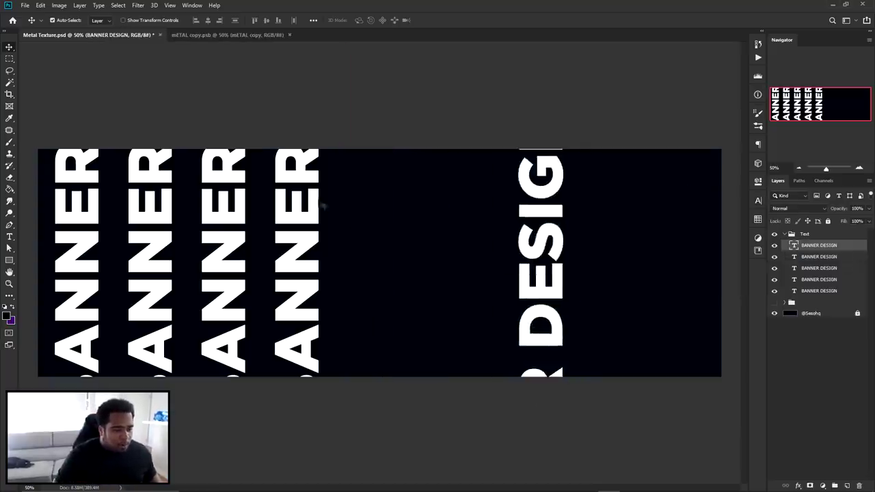
pyautogui.hotkey('ctrl', 'z')
pyautogui.moveTo(385, 217); pyautogui.dragTo(465, 205)
pyautogui.moveTo(465, 205); pyautogui.dragTo(540, 205)
pyautogui.moveTo(541, 205); pyautogui.dragTo(592, 205)
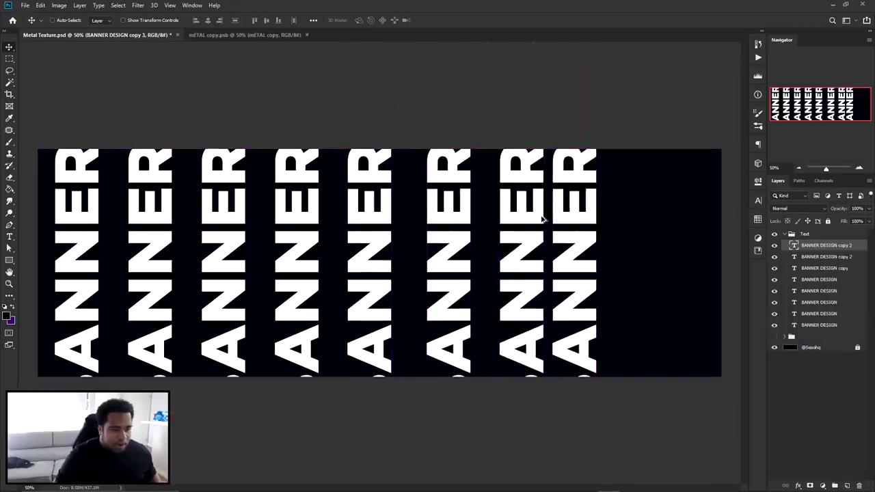
pyautogui.hotkey('ctrl', 'z')
pyautogui.hotkey('ctrl', 'z')
pyautogui.hotkey('ctrl', 'z')
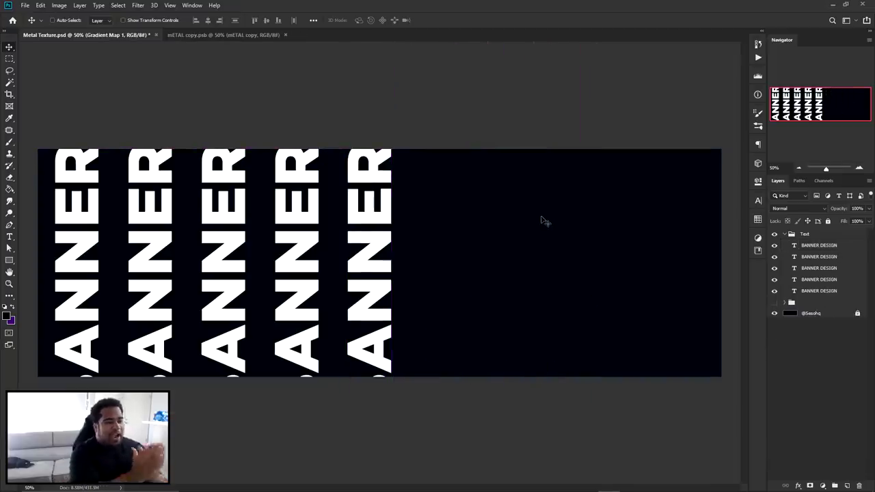
# Merge the Text group of vertical BANNER DESIGN columns into a single layer.
pyautogui.click(785, 235)
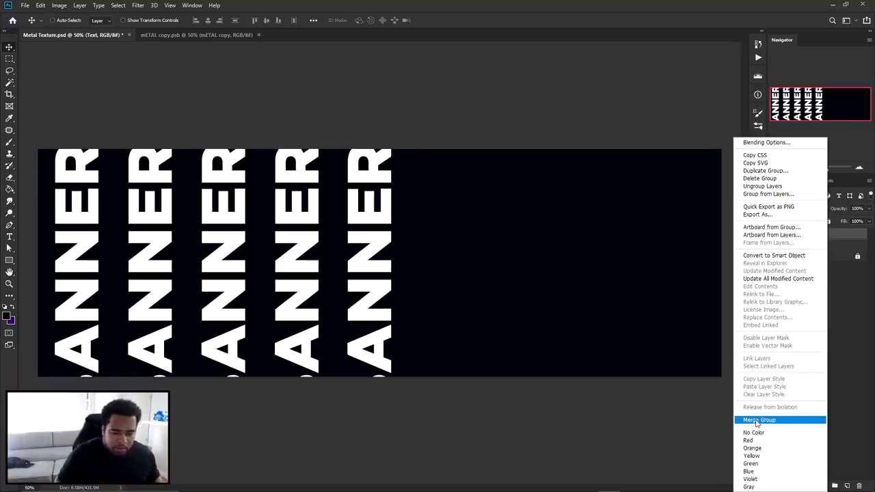
pyautogui.click(759, 421)
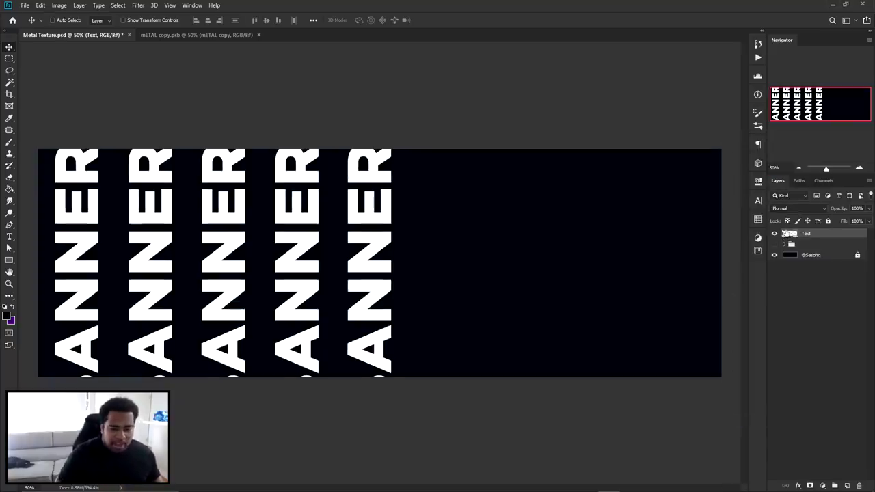
pyautogui.moveTo(335, 159); pyautogui.dragTo(395, 281)
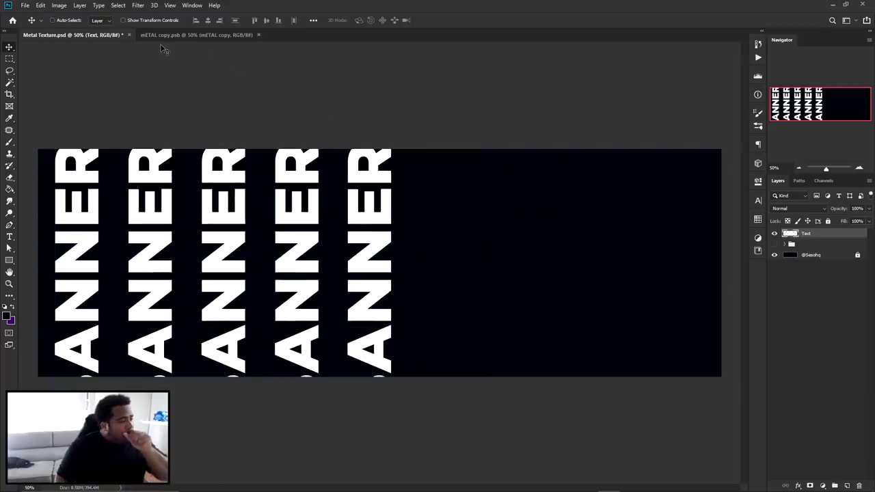
# Apply a Motion Blur with an angle of 0° and a distance of 2000 pixels to the merged Text layer.
pyautogui.click(137, 4)
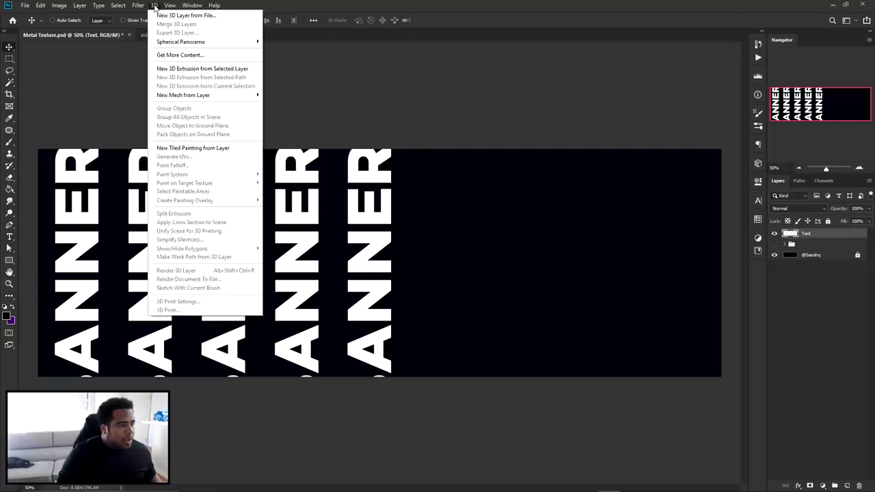
pyautogui.click(274, 158)
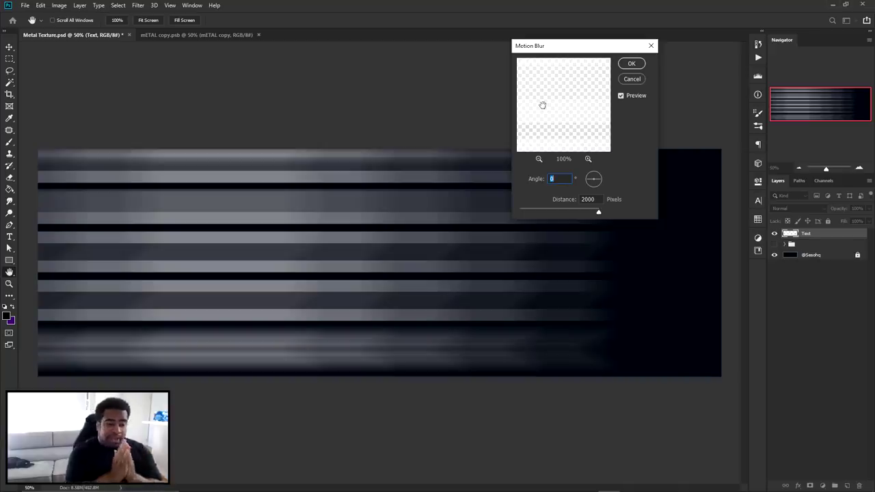
pyautogui.click(632, 63)
# Shift the blurred streaks to the right and stretch the layer horizontally until it fills the full canvas width.
pyautogui.press('v')
pyautogui.moveTo(404, 236); pyautogui.dragTo(482, 238)
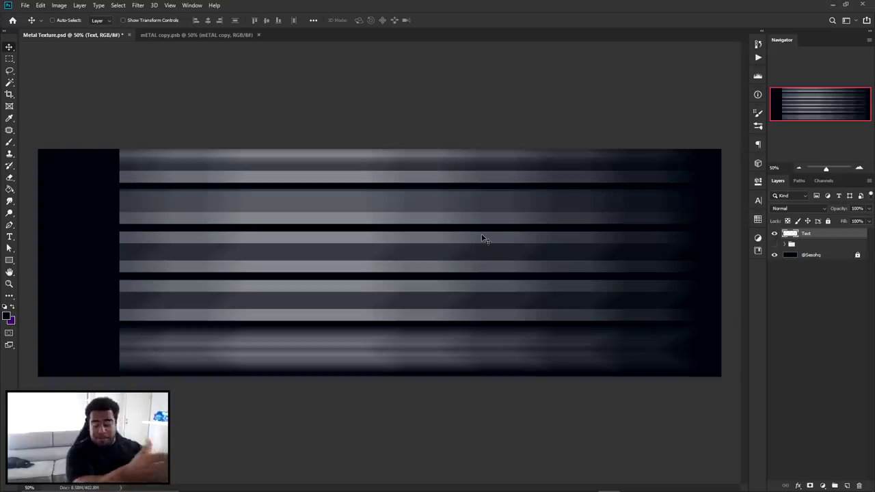
pyautogui.hotkey('ctrl', 't')
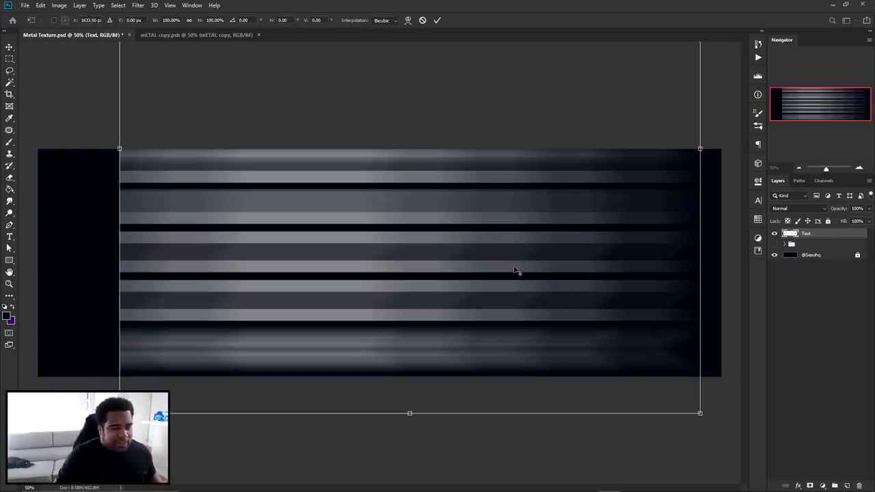
pyautogui.hotkey('ctrl', '-')
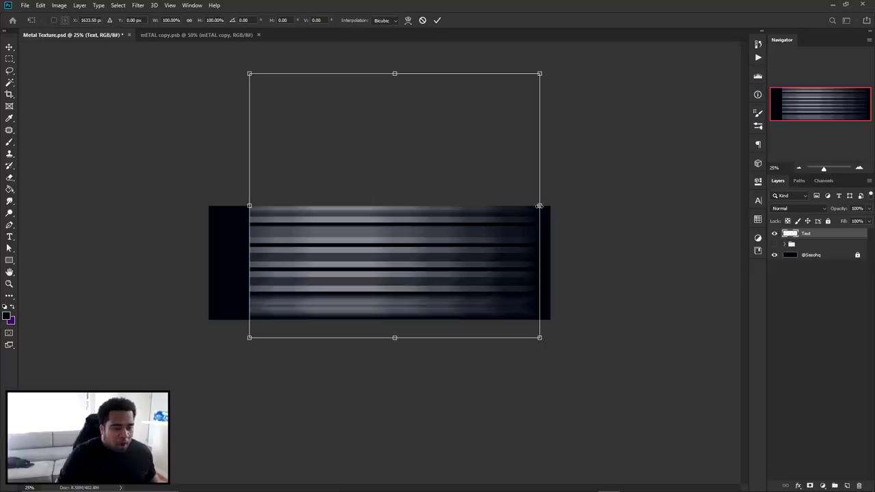
pyautogui.moveTo(539, 206); pyautogui.dragTo(611, 207)
pyautogui.press('Return')
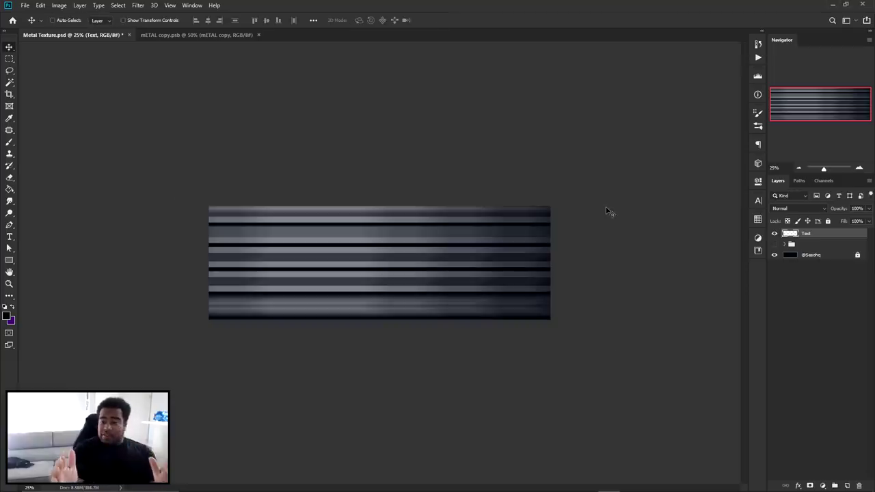
pyautogui.scroll(2, 369, 273)
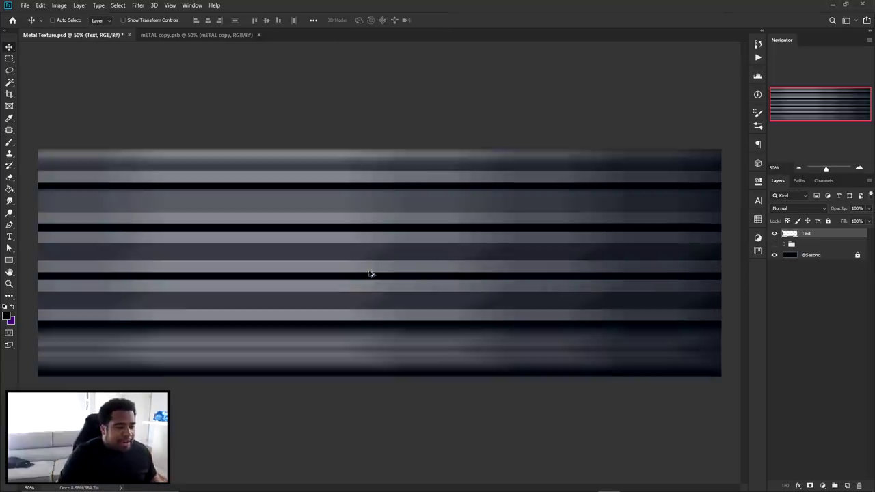
# Open the Liquify filter on the streaked Text layer and choose the Twirl Clockwise tool.
pyautogui.scroll(-1, 305, 201)
pyautogui.click(135, 8)
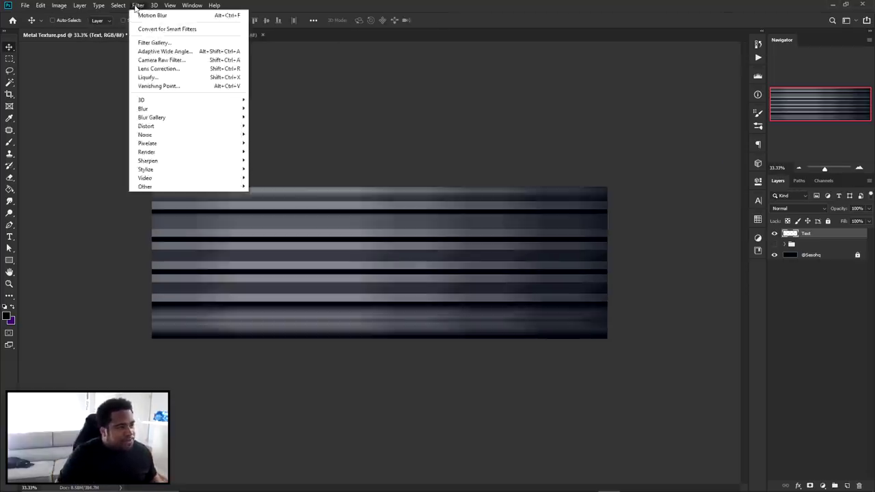
pyautogui.click(153, 79)
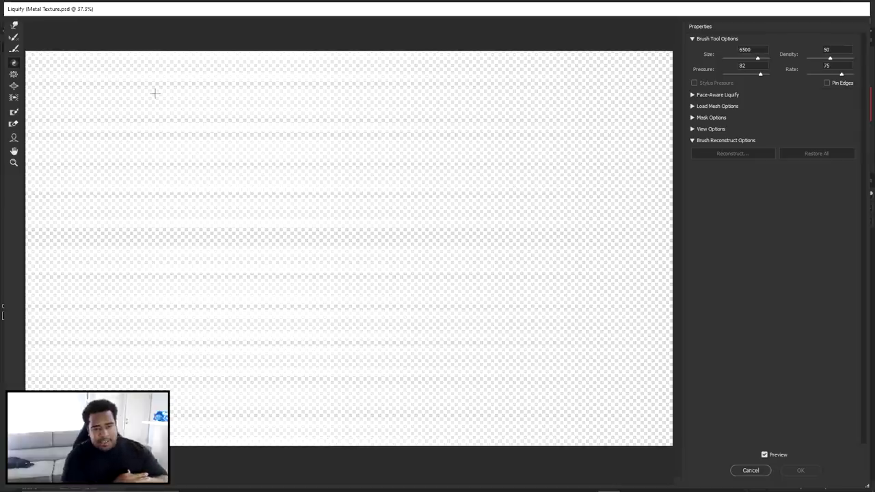
pyautogui.click(13, 60)
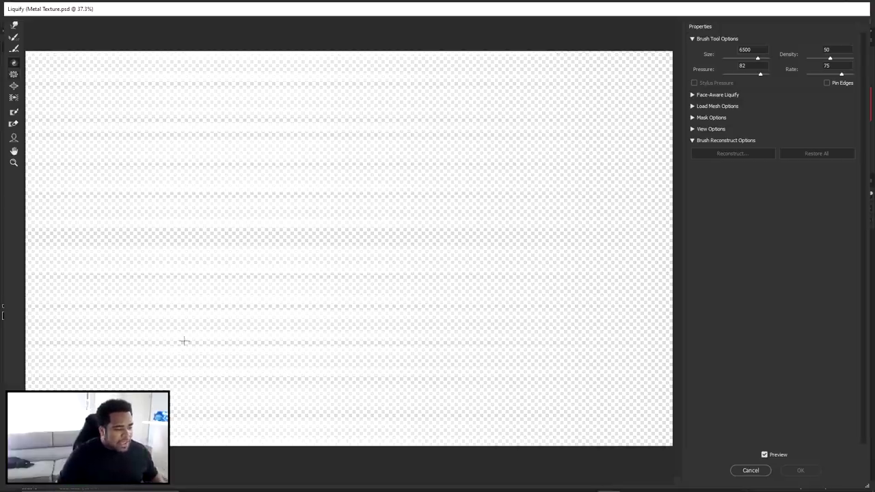
# Try several short twirls on the lower-left area of the streaks, undoing each one.
pyautogui.moveTo(196, 319); pyautogui.dragTo(194, 318)
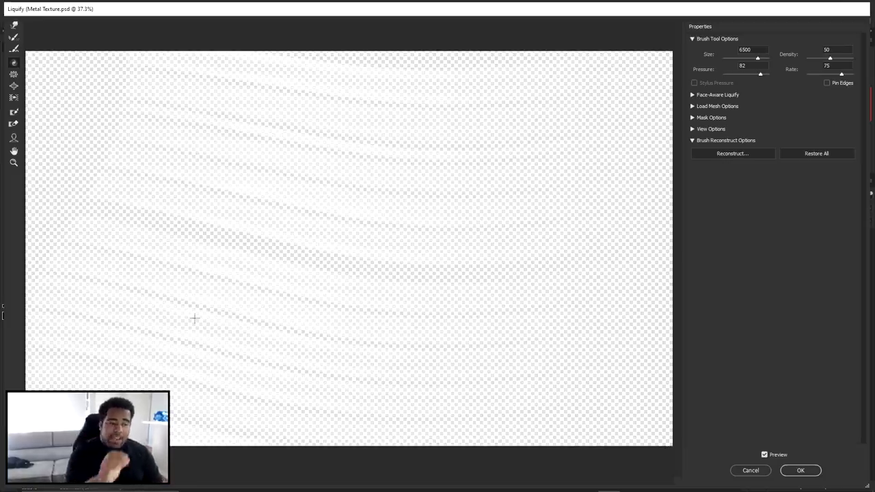
pyautogui.hotkey('ctrl', 'alt', 'z')
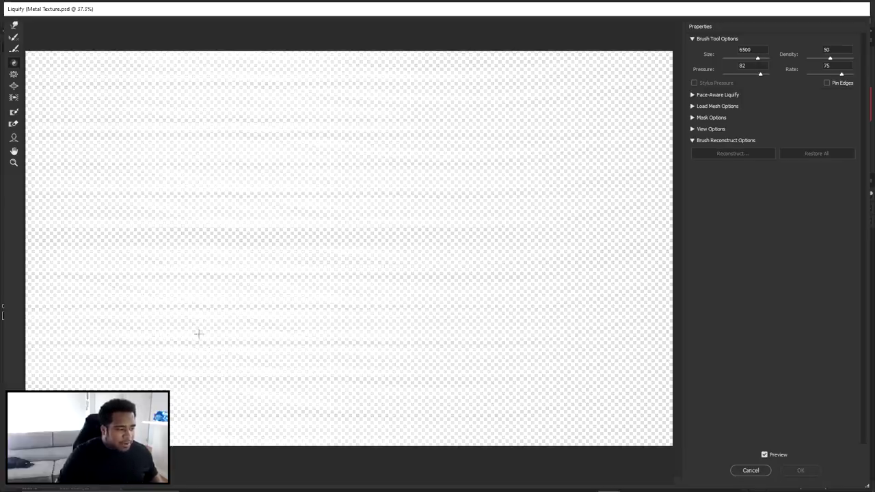
pyautogui.moveTo(172, 325); pyautogui.dragTo(198, 301)
pyautogui.hotkey('ctrl', 'alt', 'z')
pyautogui.click(181, 333)
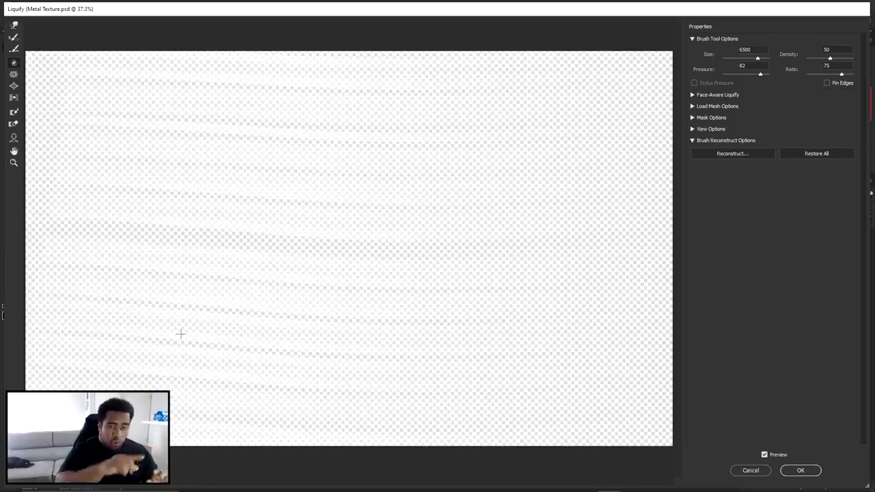
pyautogui.hotkey('ctrl', 'alt', 'z')
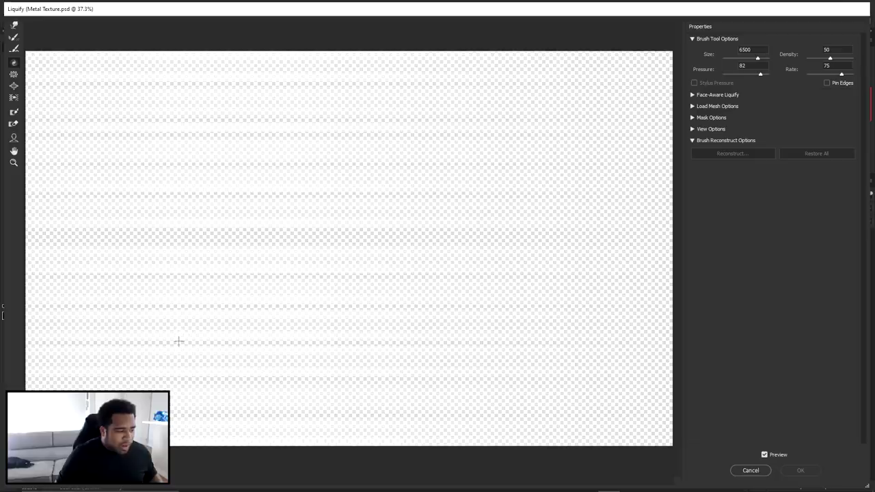
# Twirl the streaks from the lower-left area towards the centre into curved waves, apply Liquify, and reposition the layer on the canvas.
pyautogui.moveTo(182, 333)
pyautogui.mouseDown()
pyautogui.moveTo(211, 292)
pyautogui.moveTo(253, 281)
pyautogui.mouseUp()
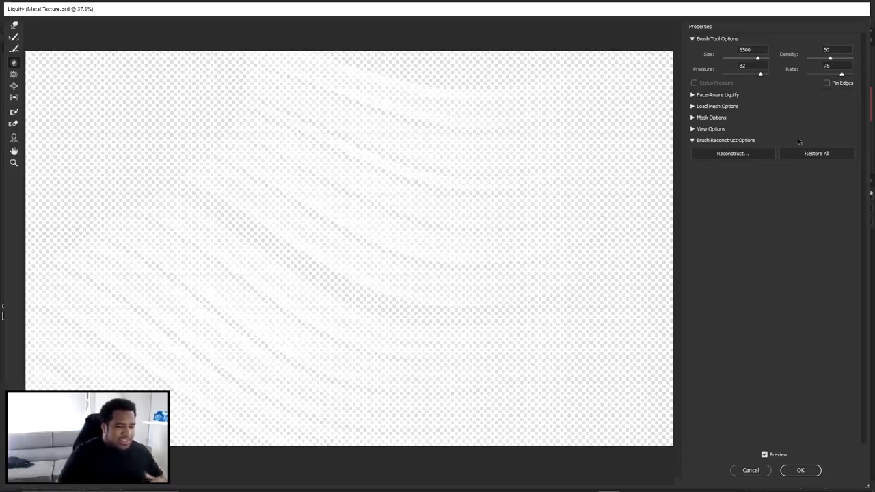
pyautogui.click(799, 470)
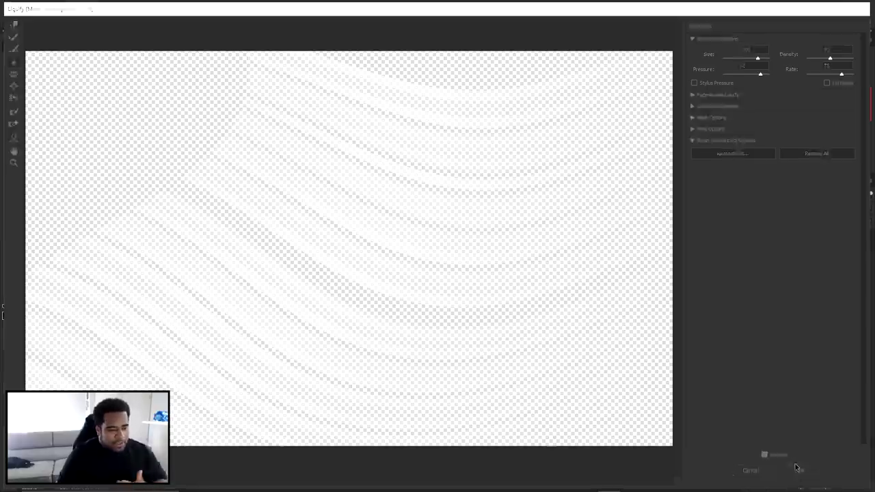
pyautogui.moveTo(471, 275); pyautogui.dragTo(465, 273)
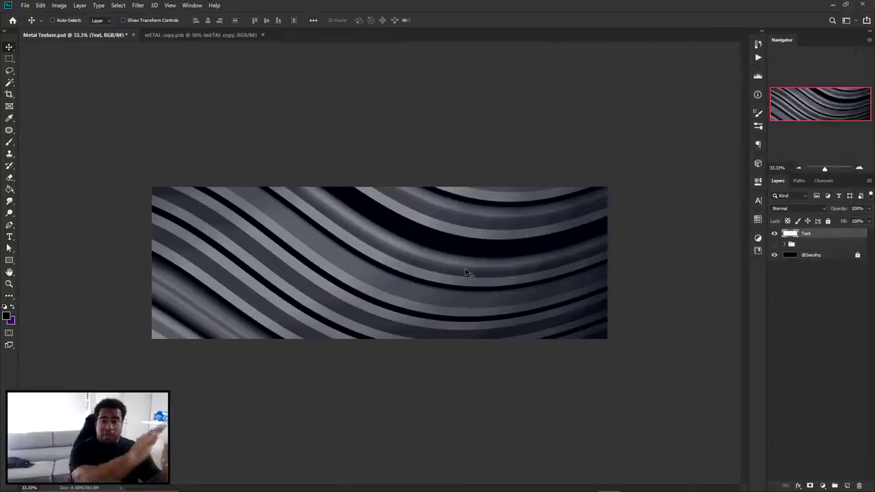
pyautogui.moveTo(465, 273); pyautogui.dragTo(525, 312)
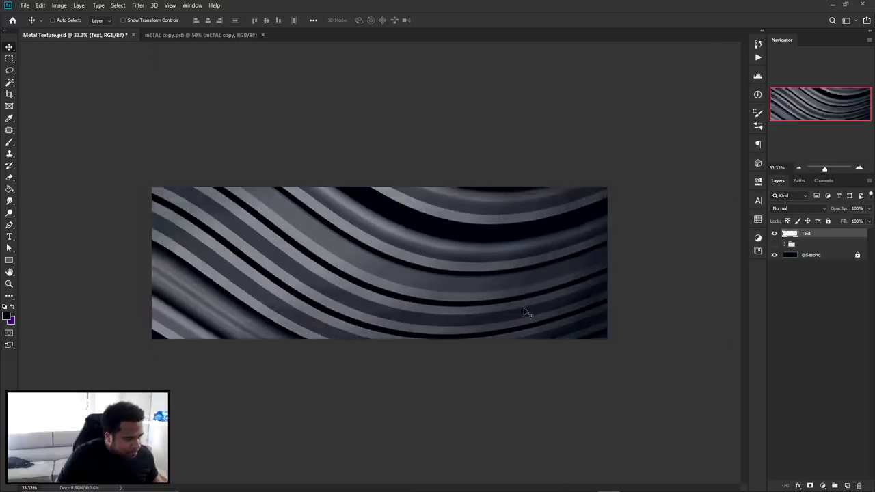
# Twirl the straight Text streaks clockwise in Liquify into an arch at the lower left flowing into diagonal waves, and apply the filter.
pyautogui.click(151, 6)
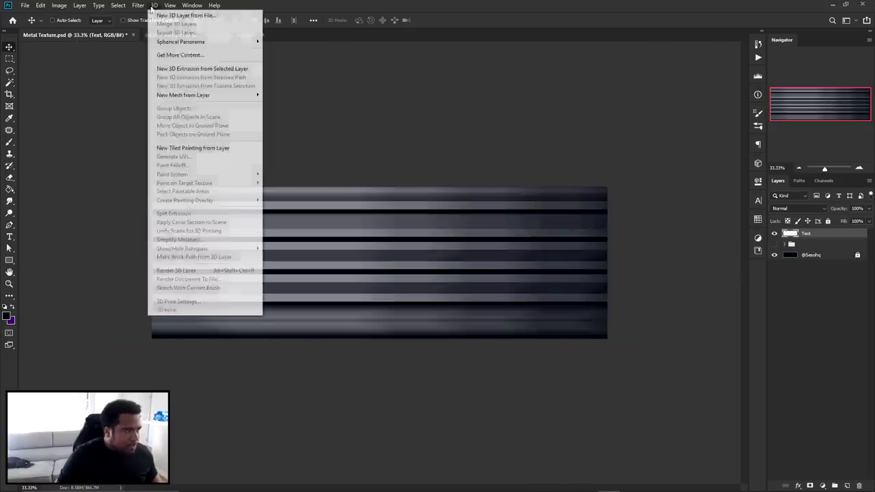
pyautogui.moveTo(138, 6)
pyautogui.click(175, 76)
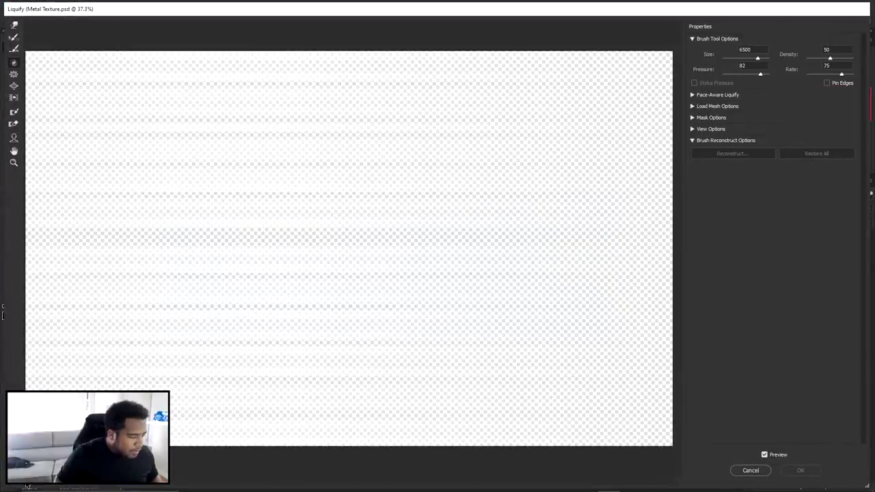
pyautogui.hotkey('ctrl', '-')
pyautogui.moveTo(283, 268)
pyautogui.mouseDown()
pyautogui.moveTo(289, 290)
pyautogui.moveTo(350, 283)
pyautogui.mouseUp()
pyautogui.hotkey('ctrl', 'z')
pyautogui.moveTo(393, 252); pyautogui.dragTo(373, 246)
pyautogui.hotkey('ctrl', 'z')
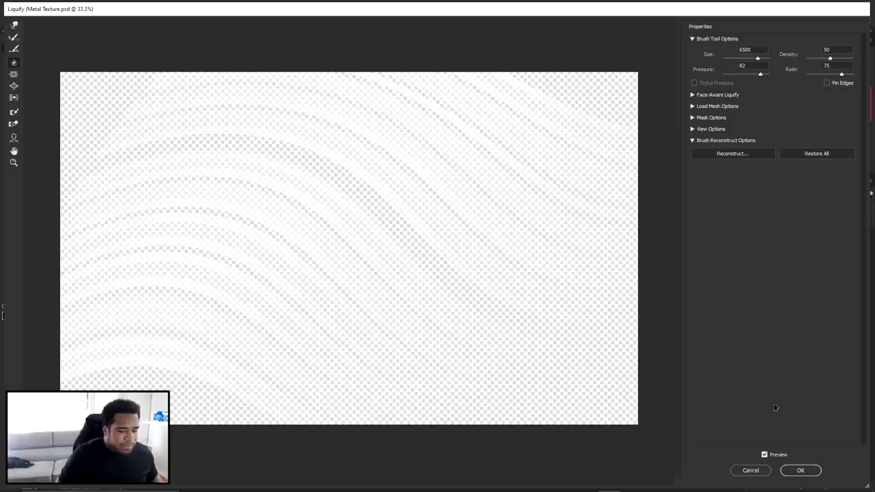
pyautogui.click(800, 471)
# Reposition the liquified Text layer so the arching waves fill the whole banner.
pyautogui.hotkey('ctrl', '+')
pyautogui.moveTo(432, 271); pyautogui.dragTo(540, 268)
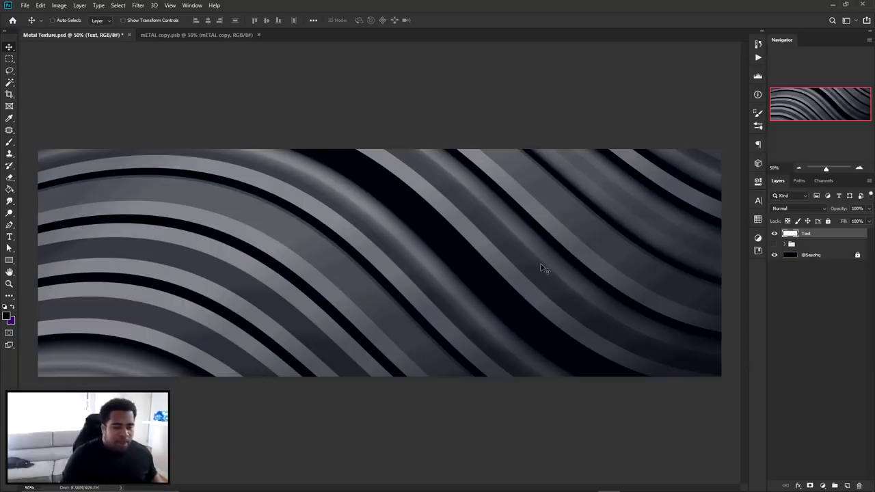
pyautogui.moveTo(570, 225)
pyautogui.mouseDown()
pyautogui.moveTo(510, 362)
pyautogui.moveTo(449, 223)
pyautogui.moveTo(480, 276)
pyautogui.moveTo(463, 237)
pyautogui.moveTo(540, 195)
pyautogui.moveTo(565, 289)
pyautogui.moveTo(585, 329)
pyautogui.moveTo(595, 327)
pyautogui.mouseUp()
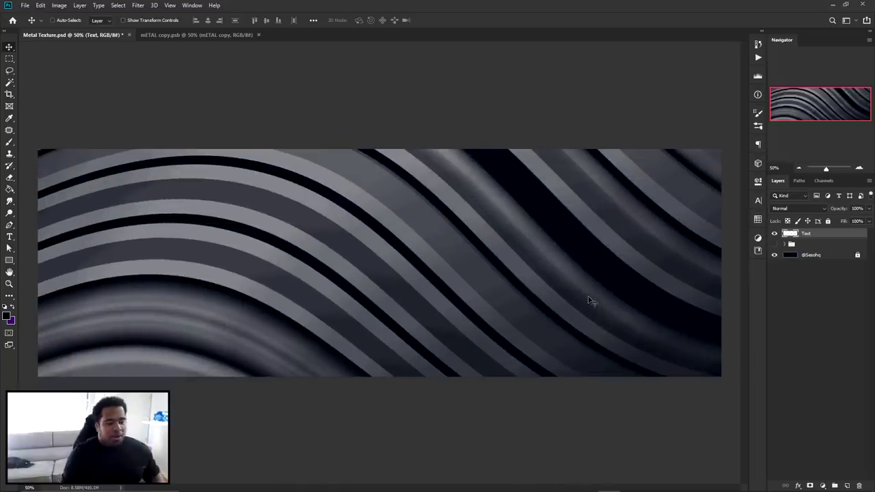
pyautogui.click(140, 7)
pyautogui.click(583, 163)
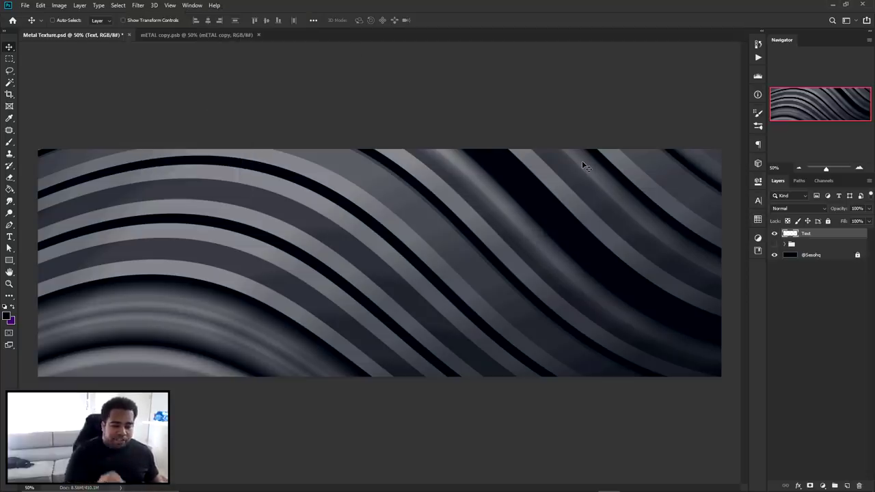
# Unlock the black background layer and try a Hue/Saturation adjustment on it.
pyautogui.click(813, 257)
pyautogui.click(857, 255)
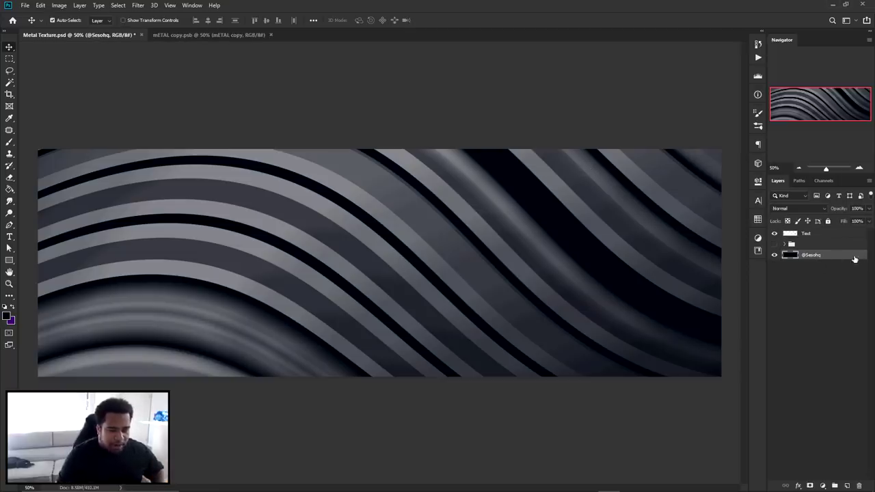
pyautogui.hotkey('ctrl', 'u')
pyautogui.moveTo(690, 127); pyautogui.dragTo(715, 128)
pyautogui.click(803, 96)
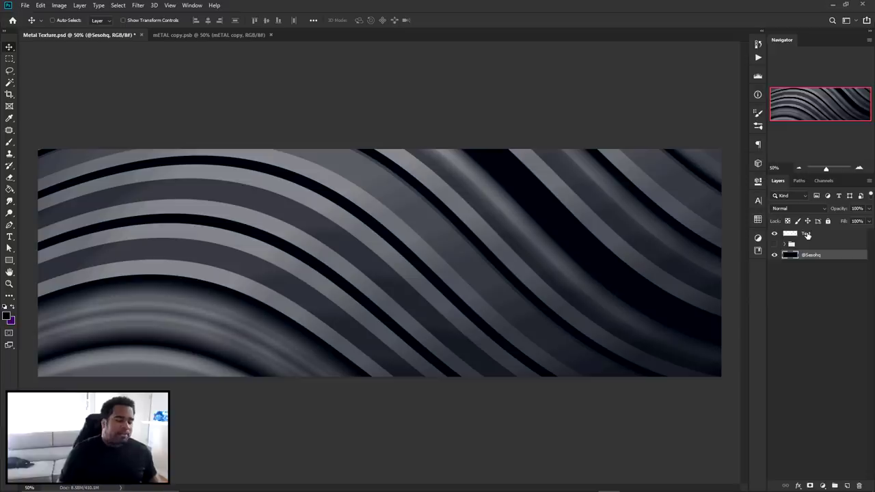
# Duplicate the Text layer together with the black background layer and merge the two copies into one layer.
pyautogui.press('ctrl')
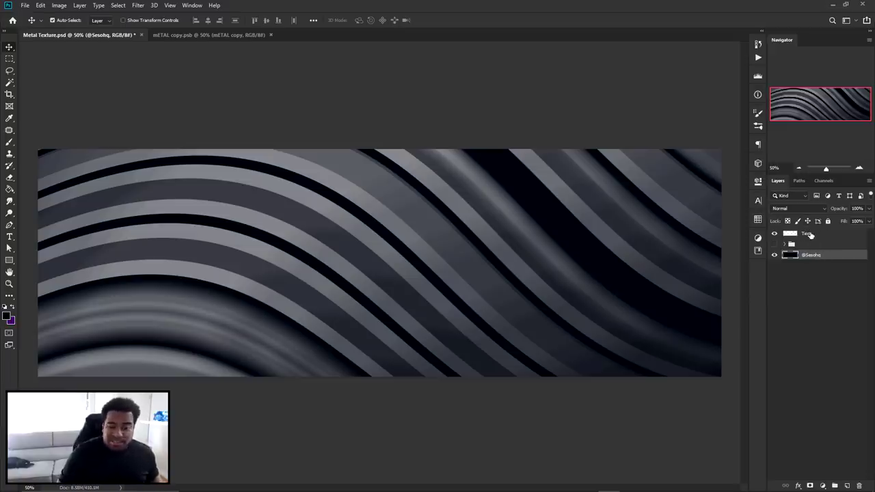
pyautogui.keyDown('shift'); pyautogui.click(809, 234); pyautogui.keyUp('shift')
pyautogui.hotkey('ctrl', 'j')
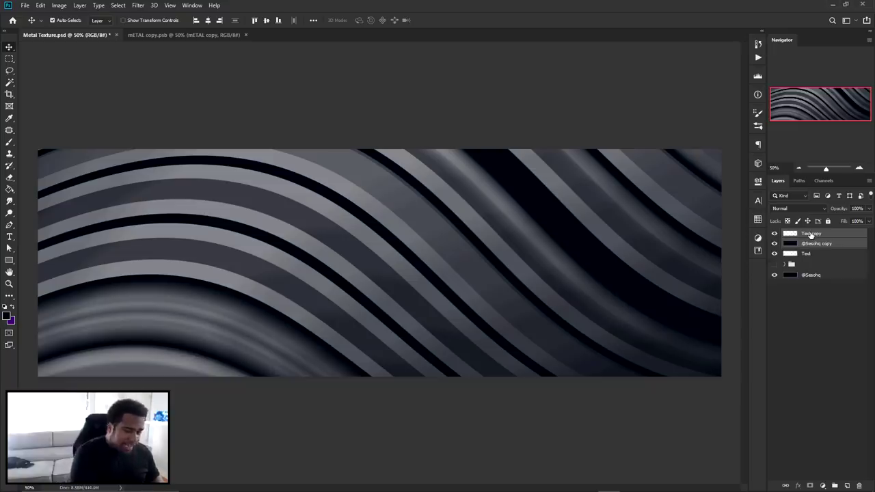
pyautogui.hotkey('ctrl', 'e')
pyautogui.moveTo(614, 205); pyautogui.dragTo(489, 287)
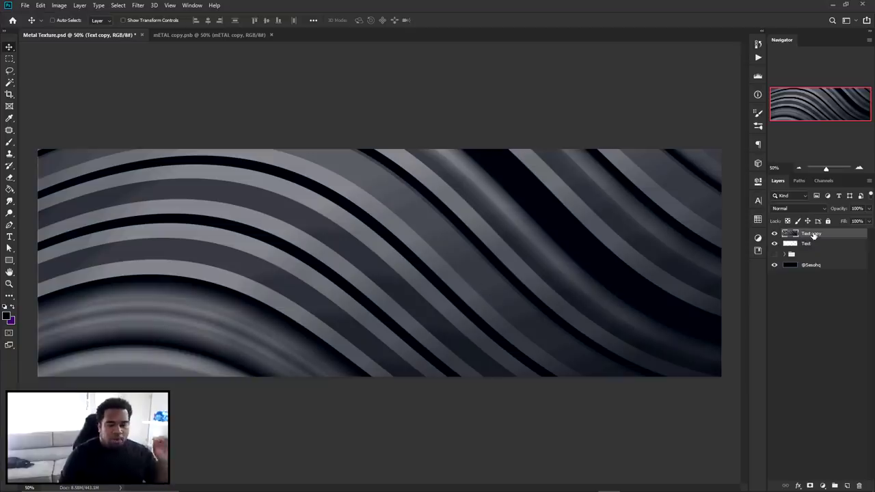
# Convert the merged copy to a smart object and rename it Metal.
pyautogui.rightClick(814, 235)
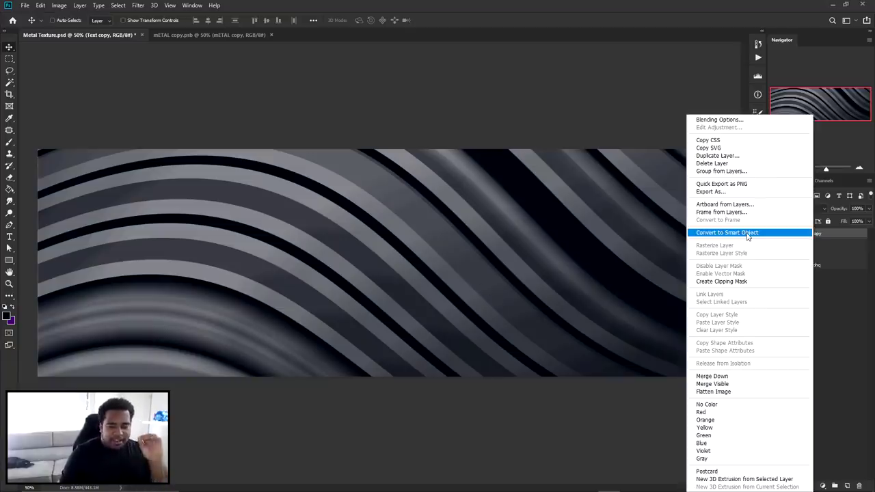
pyautogui.click(748, 233)
pyautogui.doubleClick(814, 233)
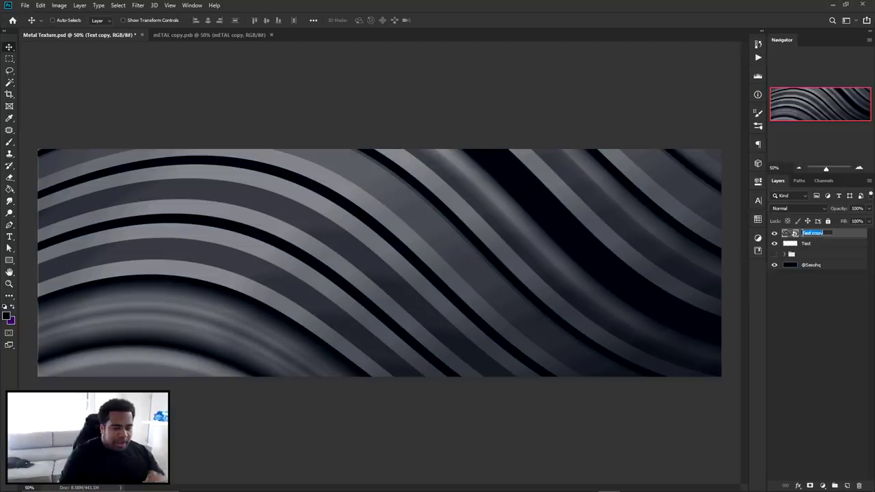
pyautogui.write('Tex')
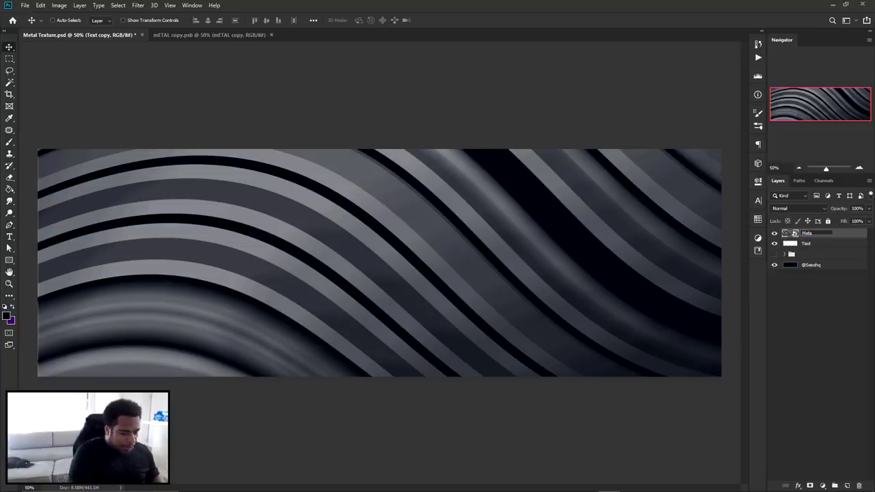
pyautogui.press('Return')
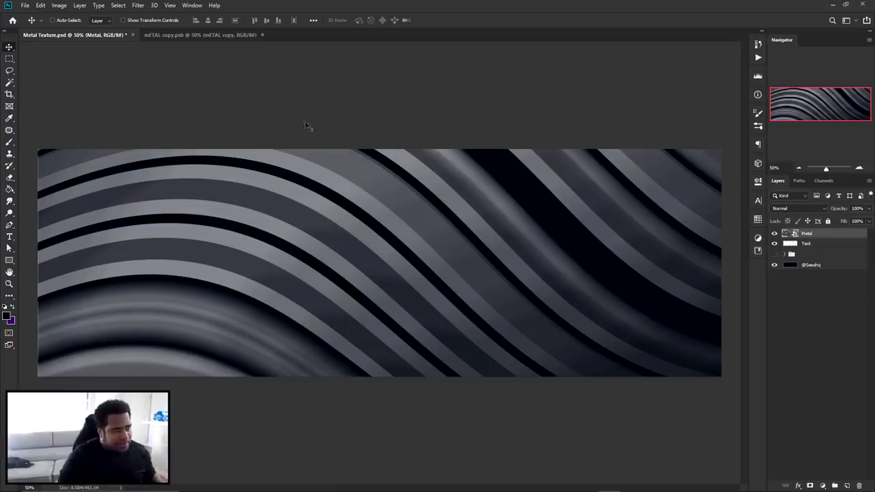
# Open the Filter Gallery on the Metal smart object with the Plastic Wrap effect and preview the banner area.
pyautogui.click(139, 5)
pyautogui.click(154, 43)
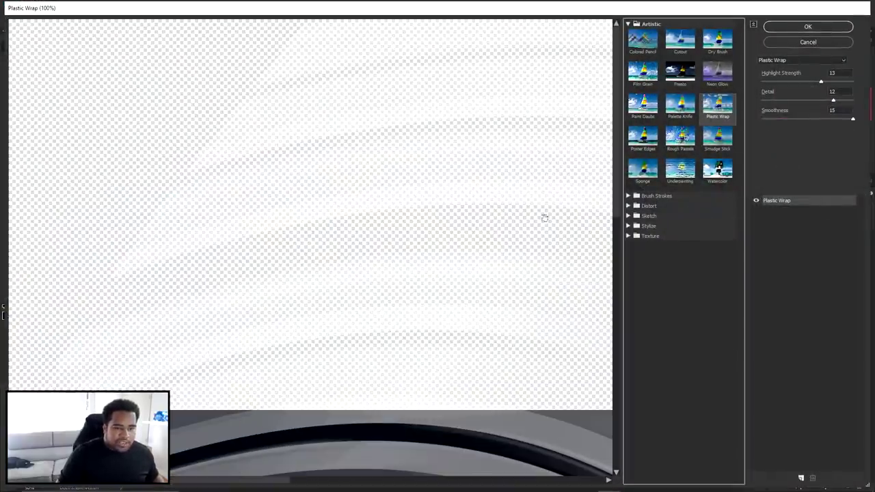
pyautogui.scroll(-5, 476, 197)
pyautogui.scroll(-1, 397, 228)
pyautogui.scroll(-2, 393, 225)
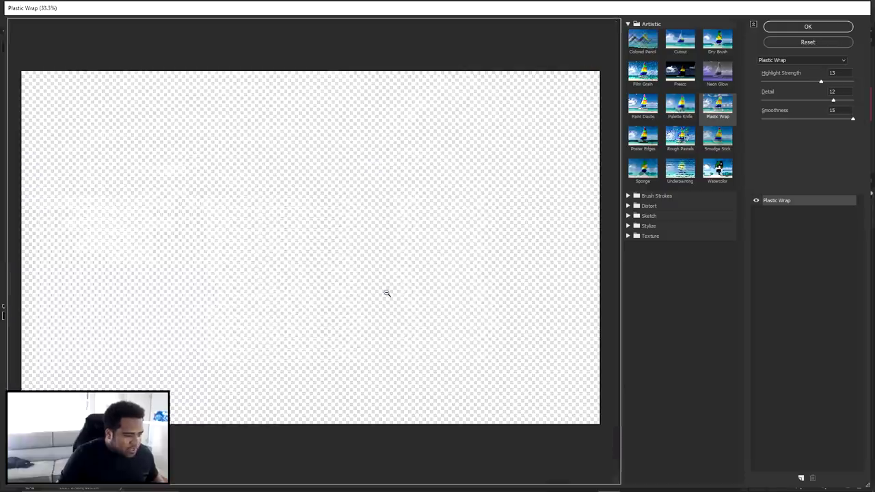
pyautogui.scroll(1, 156, 301)
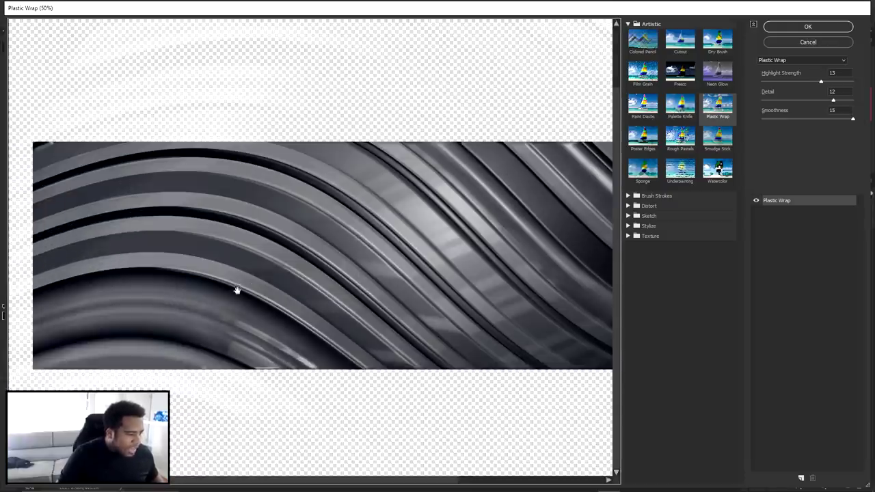
pyautogui.scroll(2, 276, 264)
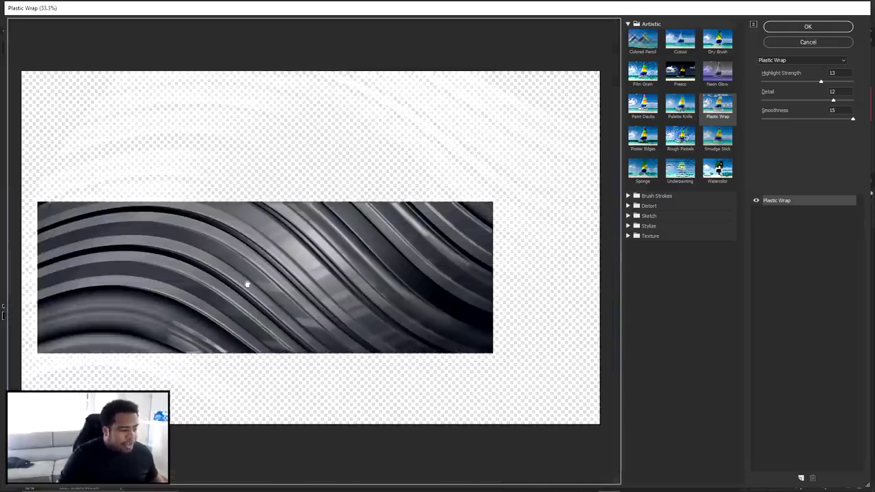
pyautogui.scroll(1, 244, 288)
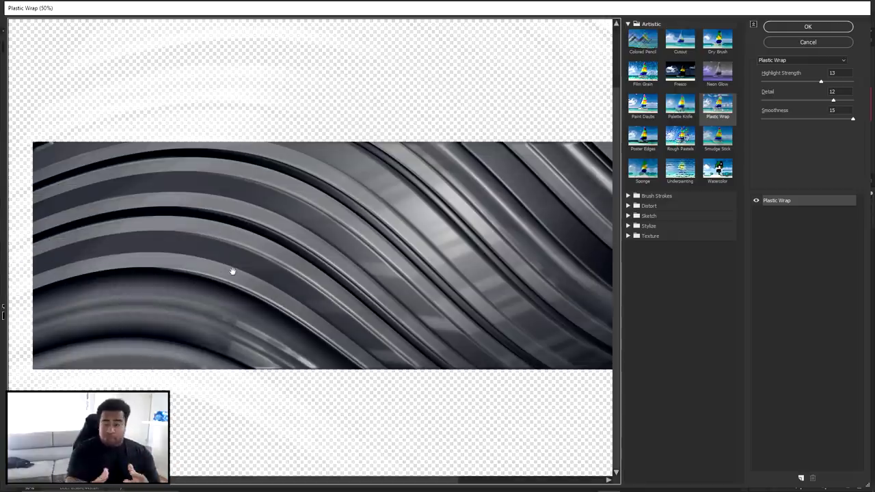
# Try Plastic Wrap with Detail at 1 to compare the sheen on the waves.
pyautogui.click(834, 73)
pyautogui.click(843, 91)
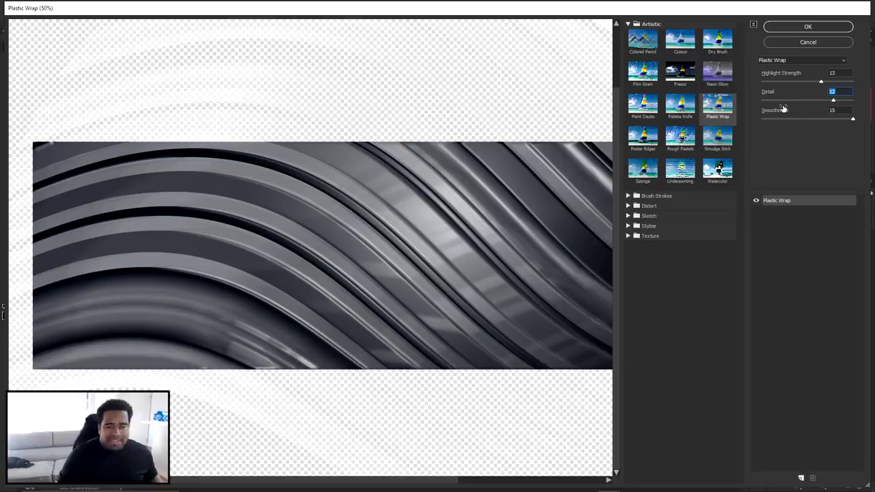
pyautogui.click(845, 109)
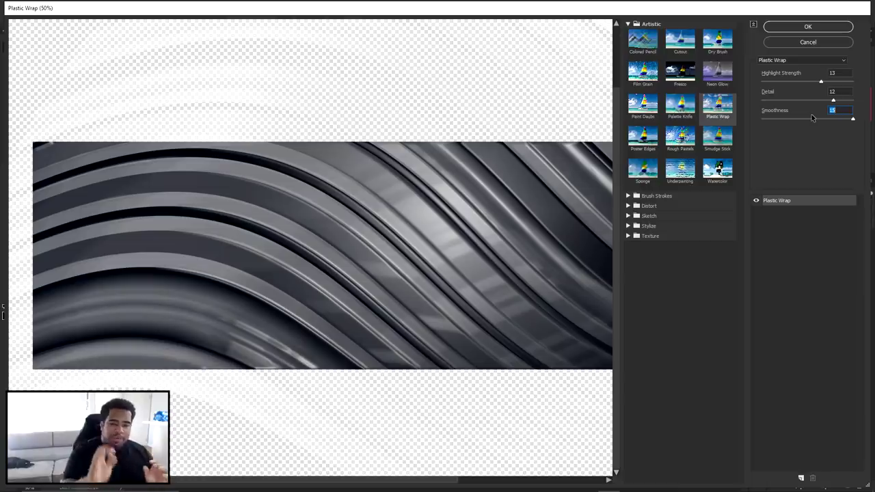
pyautogui.click(836, 92)
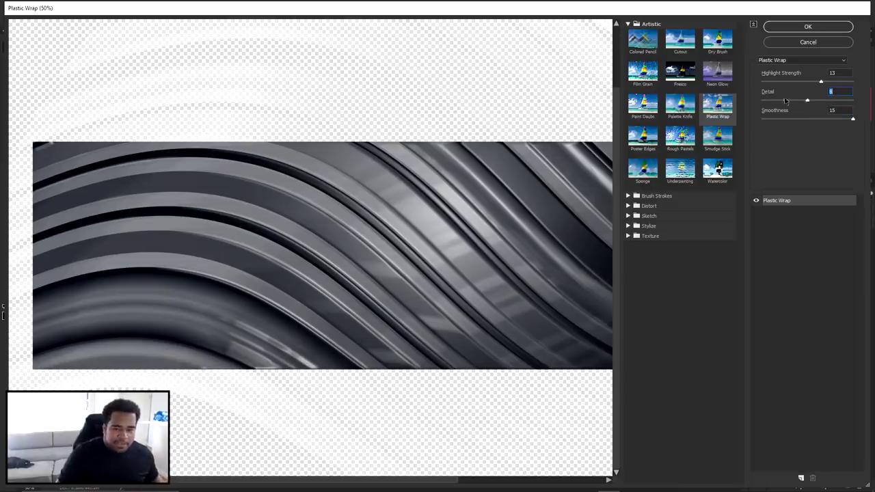
pyautogui.write('1')
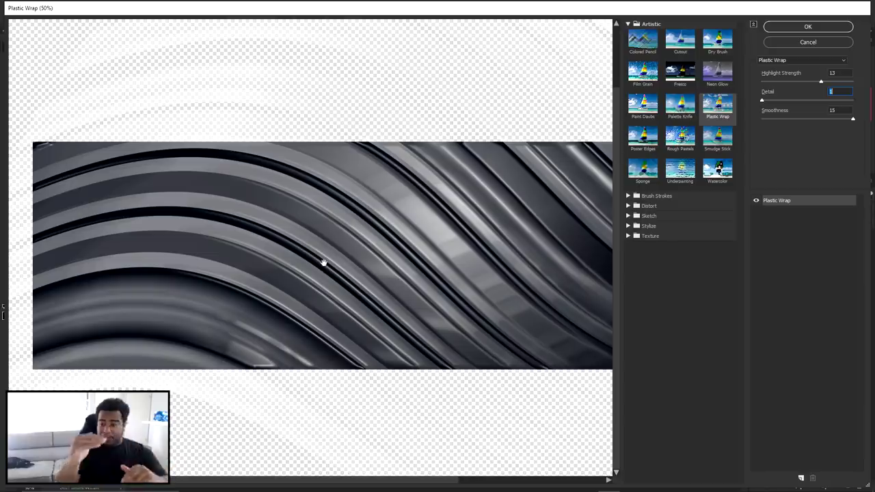
# Set Plastic Wrap's Detail to 12, keep Highlight Strength 13 and Smoothness 15, and apply the filter.
pyautogui.moveTo(762, 101); pyautogui.dragTo(841, 101)
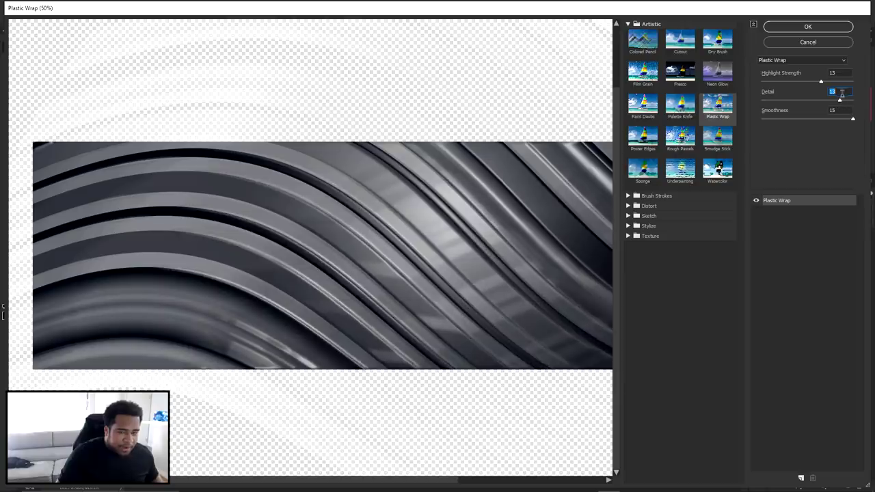
pyautogui.write('12')
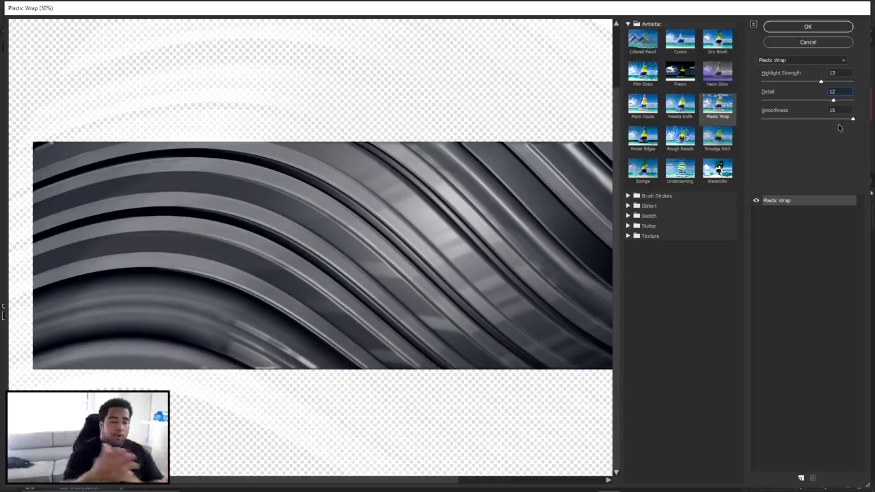
pyautogui.click(825, 29)
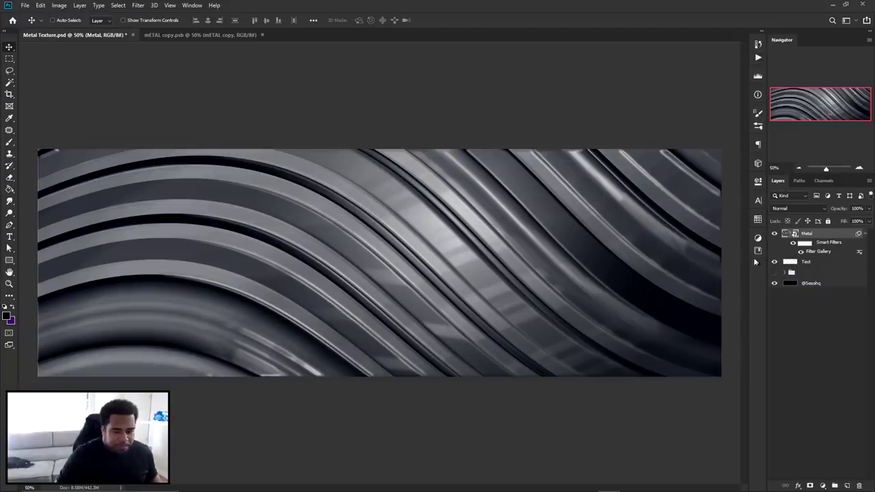
# Apply a Levels adjustment to the Metal layer with the white input at 226 and midtones at 0.78.
pyautogui.click(59, 6)
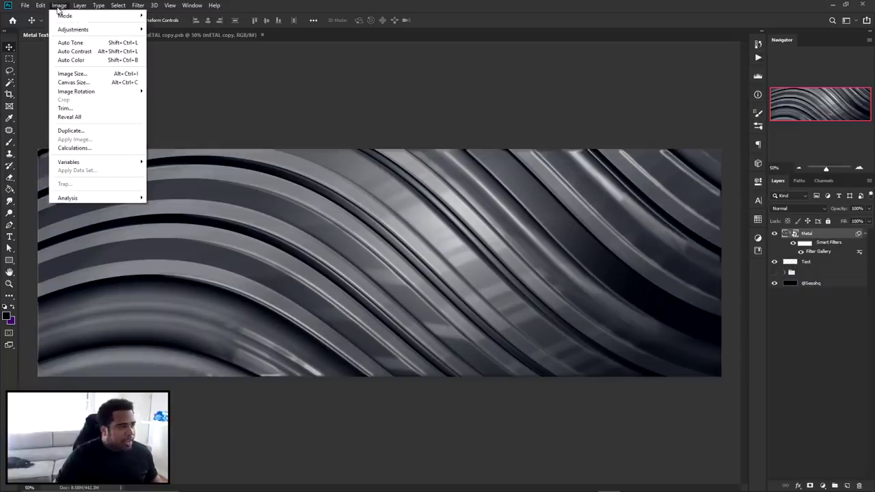
pyautogui.moveTo(74, 31)
pyautogui.click(171, 39)
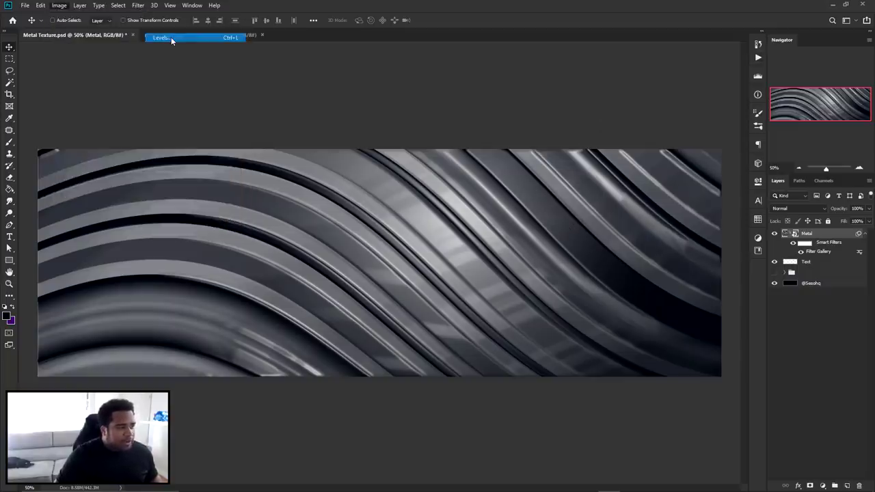
pyautogui.moveTo(679, 218)
pyautogui.mouseDown()
pyautogui.moveTo(687, 219)
pyautogui.moveTo(667, 217)
pyautogui.mouseUp()
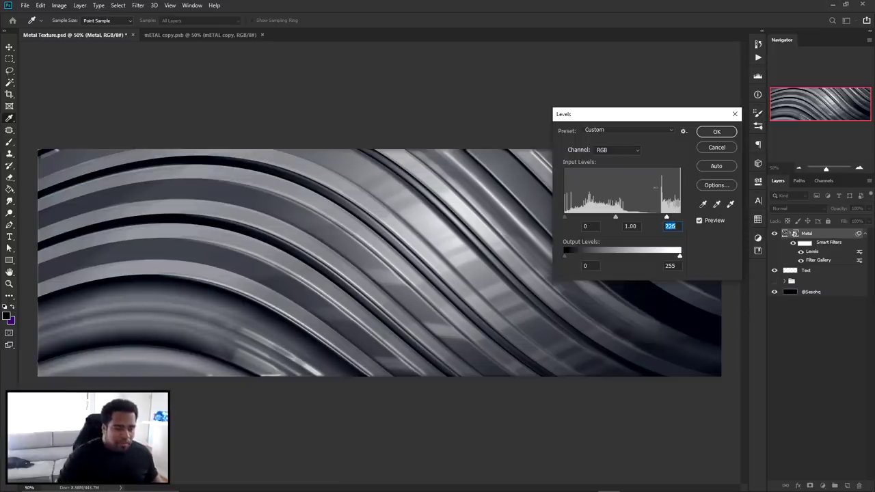
pyautogui.moveTo(614, 216); pyautogui.dragTo(624, 219)
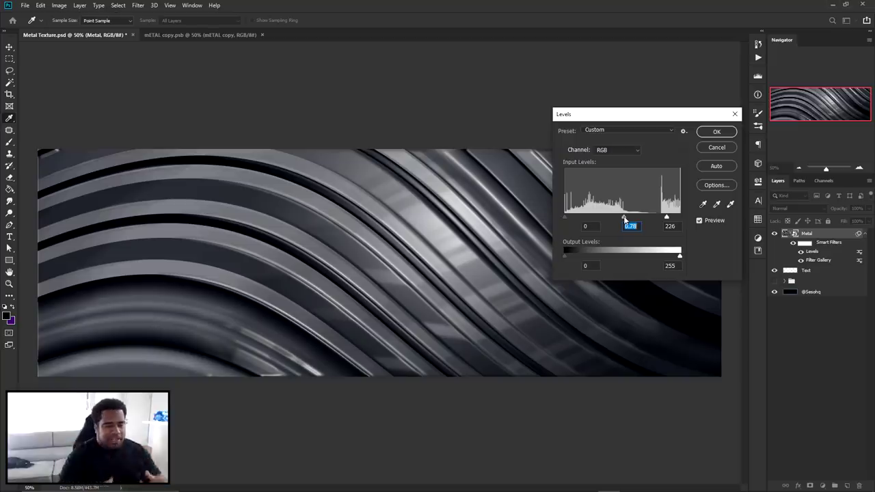
pyautogui.click(718, 133)
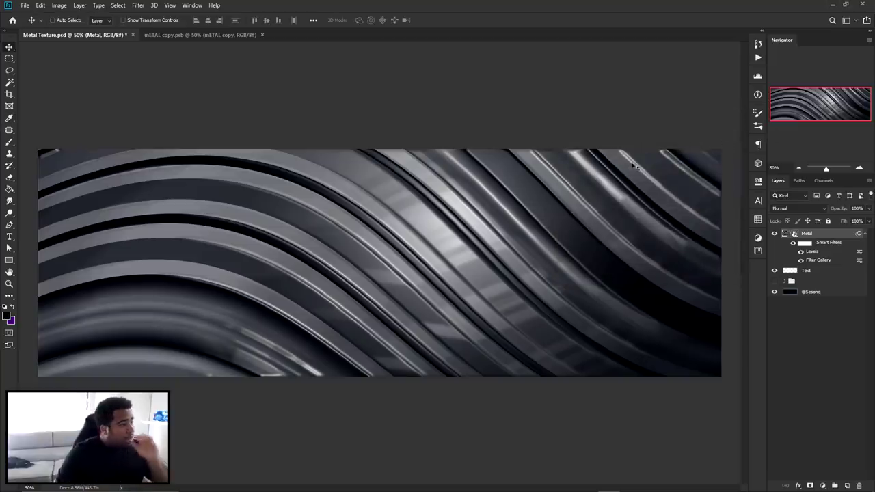
# Open the Camera Raw Filter on the Metal layer, compare before and after side by side, and raise Clarity to +80.
pyautogui.click(138, 5)
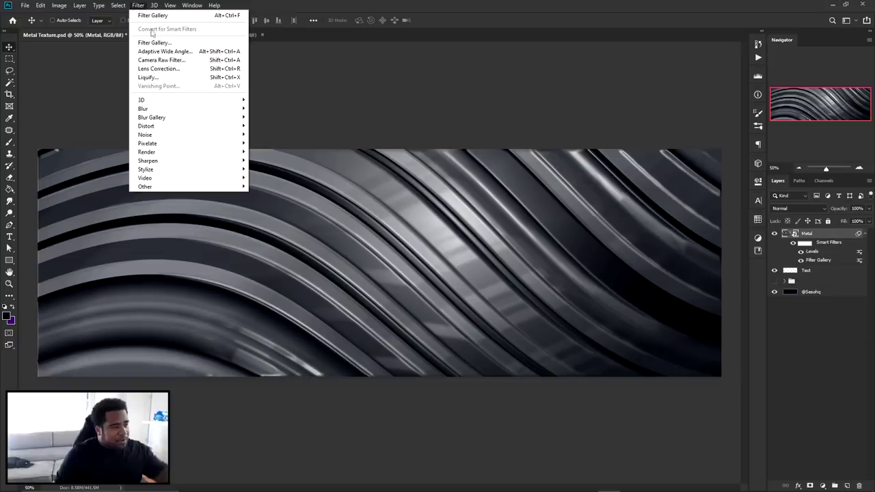
pyautogui.click(162, 60)
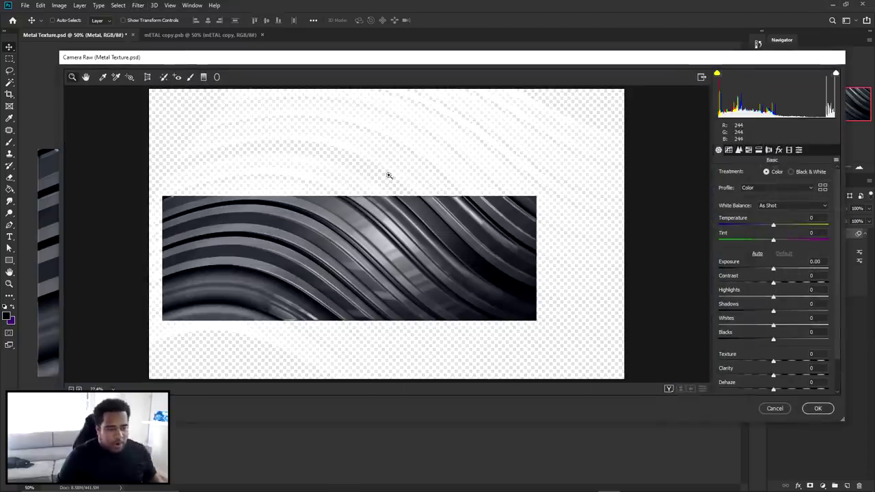
pyautogui.click(388, 176)
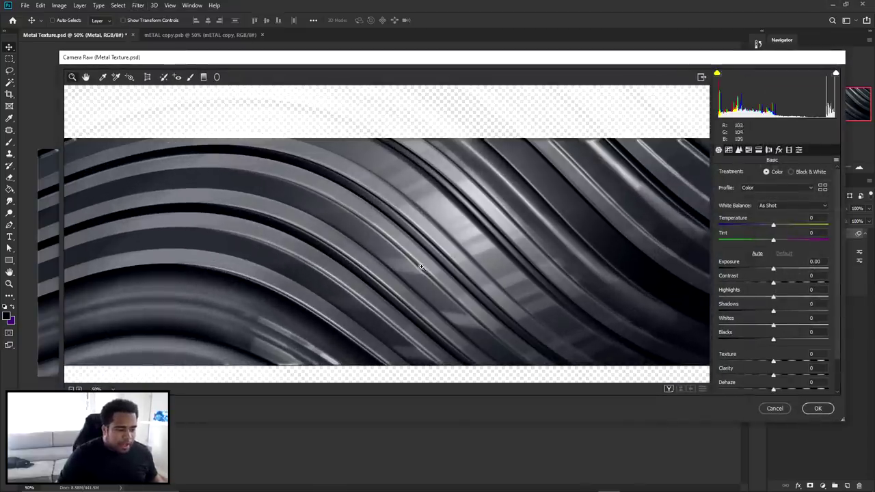
pyautogui.click(668, 388)
pyautogui.moveTo(495, 247); pyautogui.dragTo(534, 220)
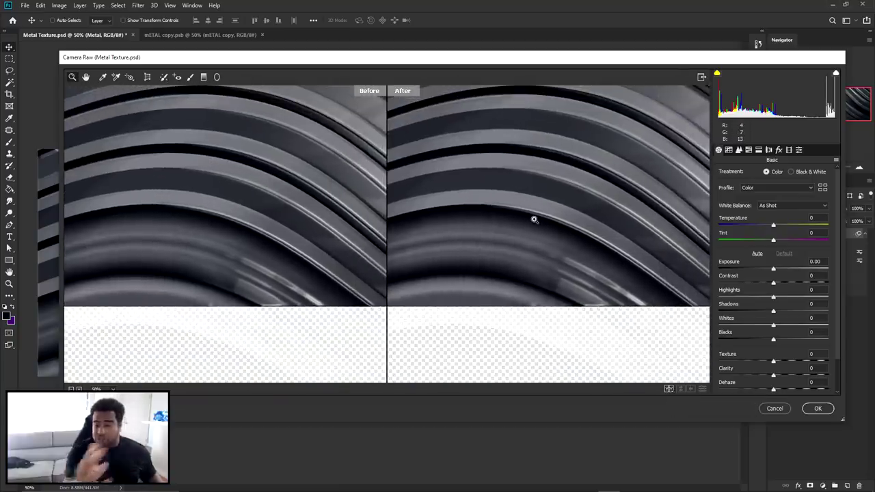
pyautogui.moveTo(774, 375); pyautogui.dragTo(817, 378)
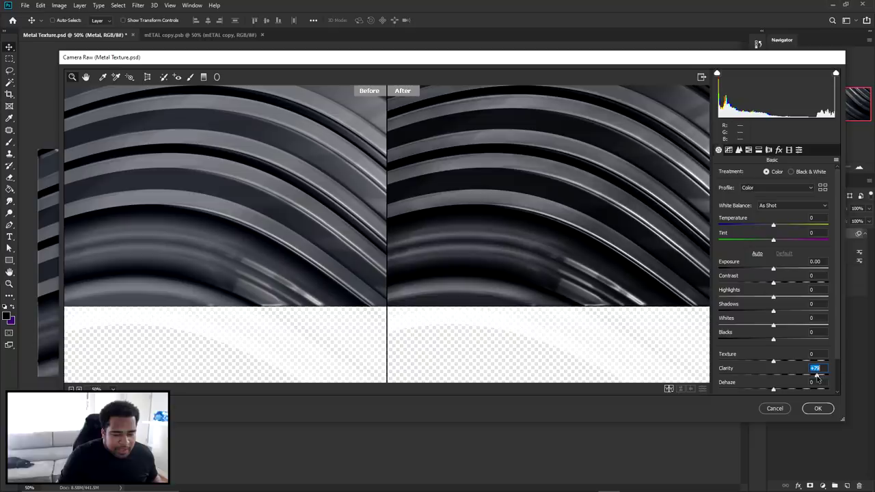
pyautogui.moveTo(654, 239); pyautogui.dragTo(512, 244)
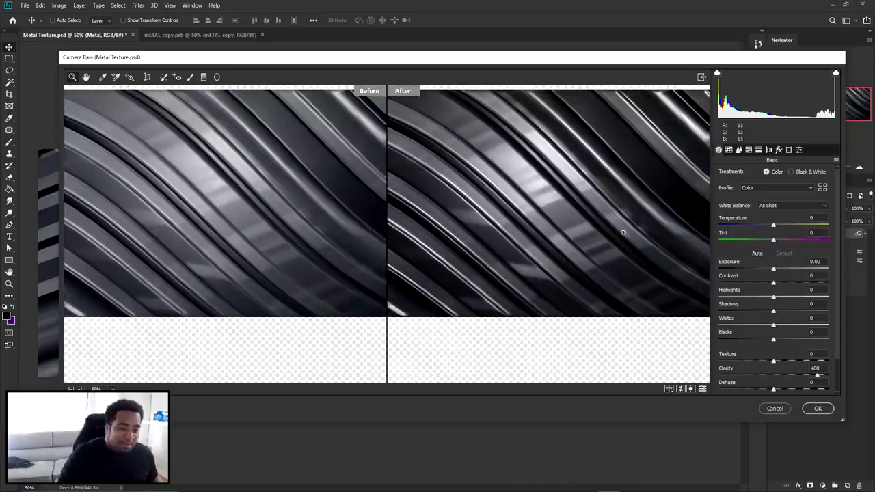
# Set Shadows to +10, Blacks to -8 and Highlights to +30 in the Camera Raw basic adjustments.
pyautogui.moveTo(774, 313); pyautogui.dragTo(771, 344)
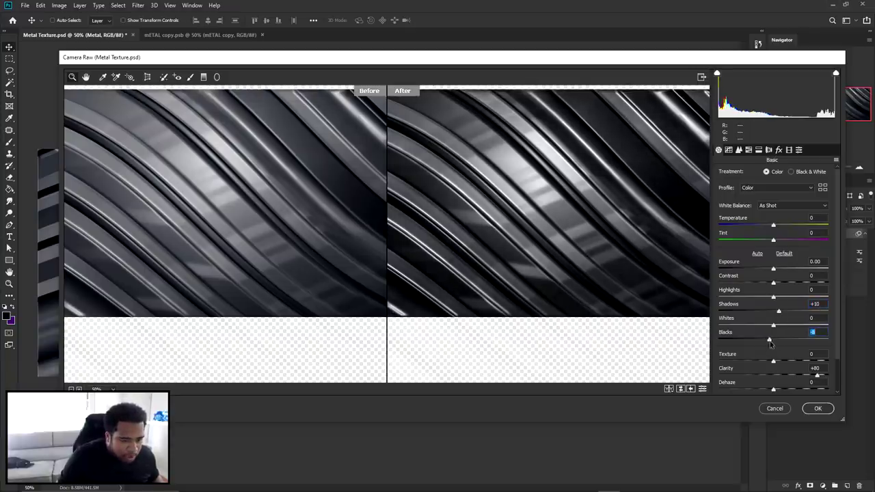
pyautogui.moveTo(774, 298); pyautogui.dragTo(790, 297)
pyautogui.scroll(3, 686, 285)
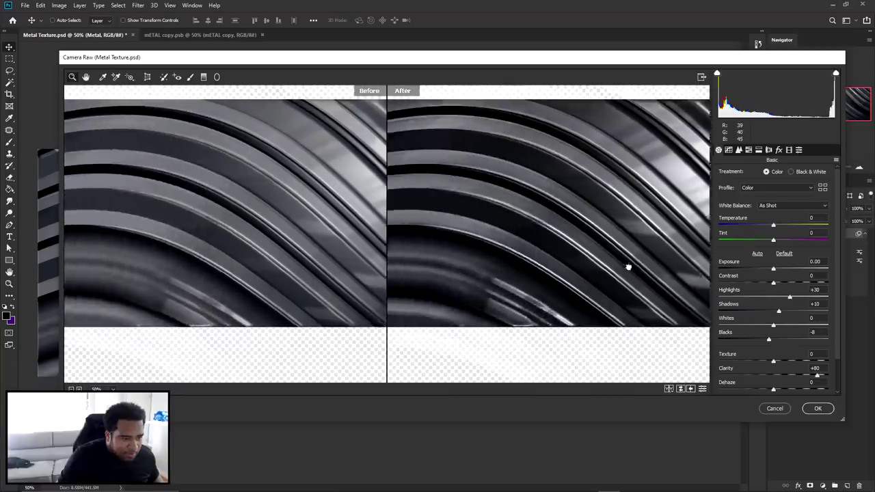
pyautogui.scroll(-1, 611, 248)
pyautogui.scroll(2, 551, 239)
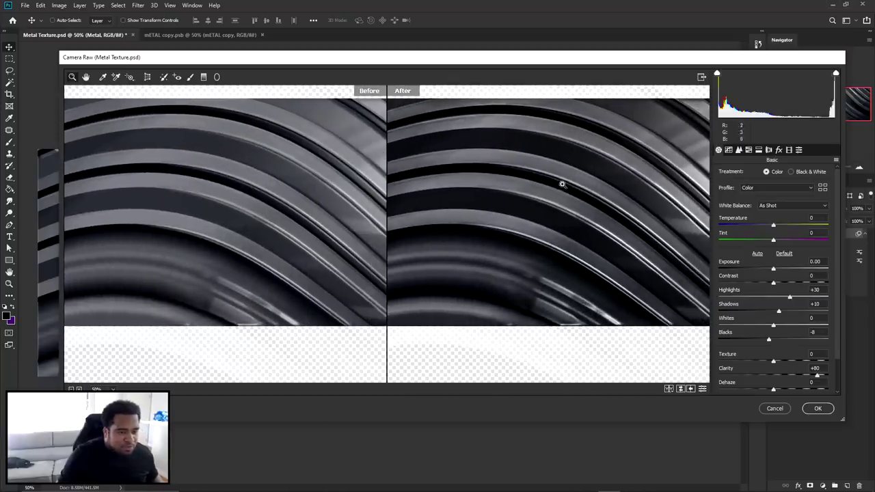
# Raise the Camera Raw sharpening Amount to 150 and check its effect on the metal stripes.
pyautogui.click(739, 151)
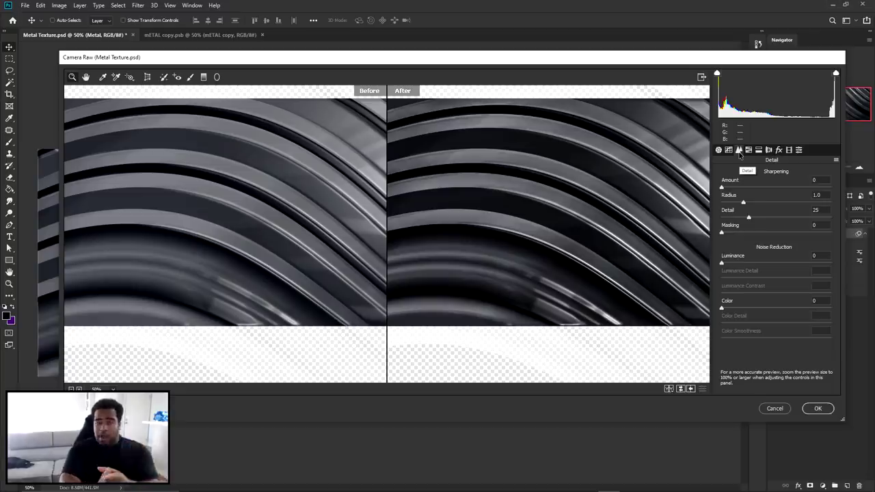
pyautogui.click(718, 150)
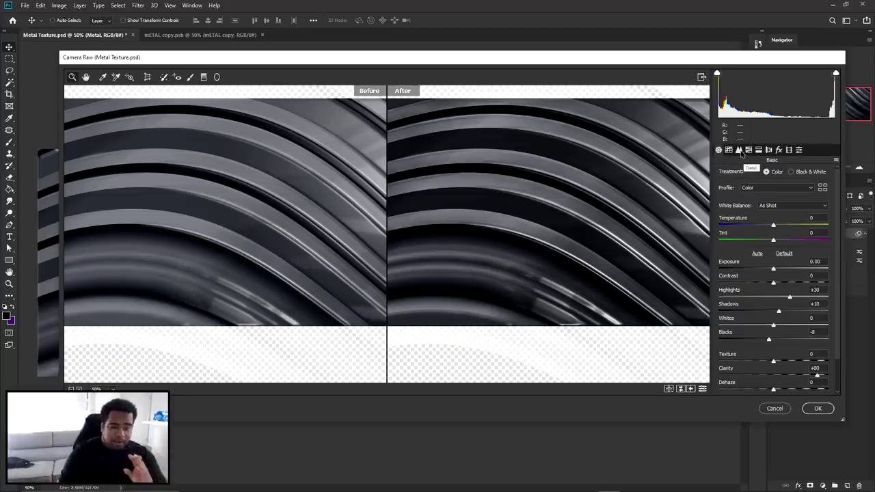
pyautogui.click(739, 150)
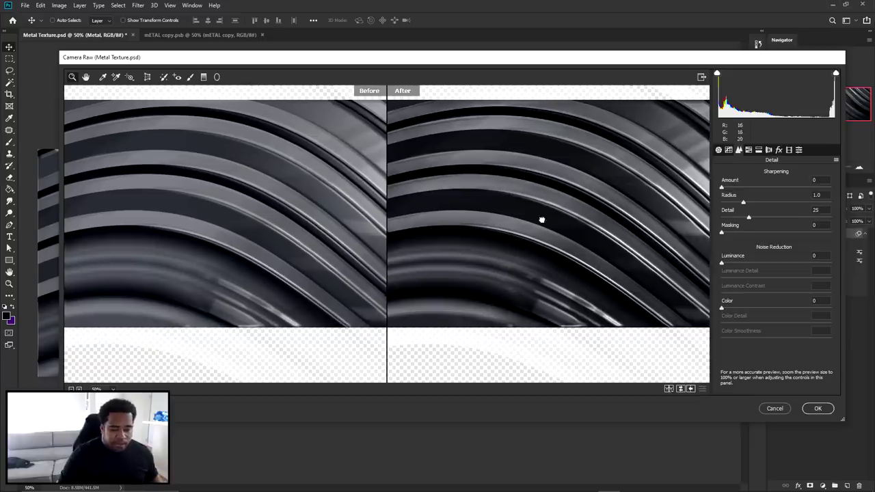
pyautogui.keyDown('alt'); pyautogui.click(537, 217); pyautogui.keyUp('alt')
pyautogui.click(579, 215)
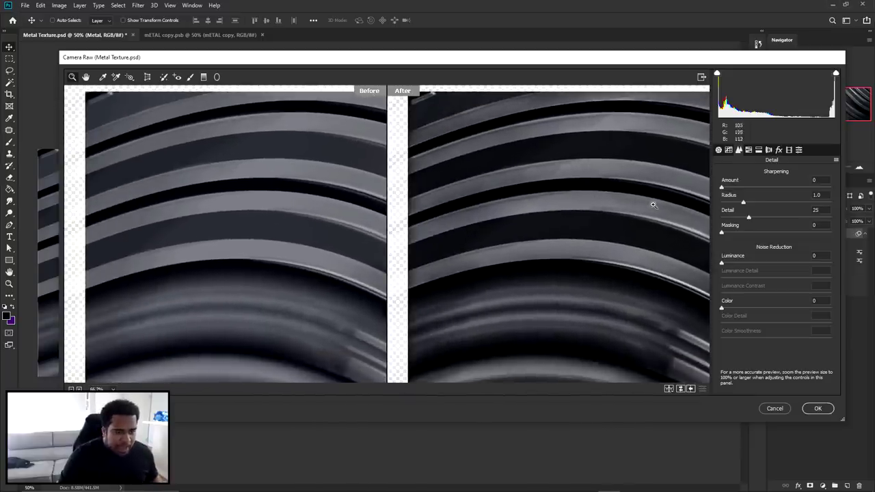
pyautogui.moveTo(722, 188); pyautogui.dragTo(841, 192)
pyautogui.moveTo(640, 242); pyautogui.dragTo(588, 219)
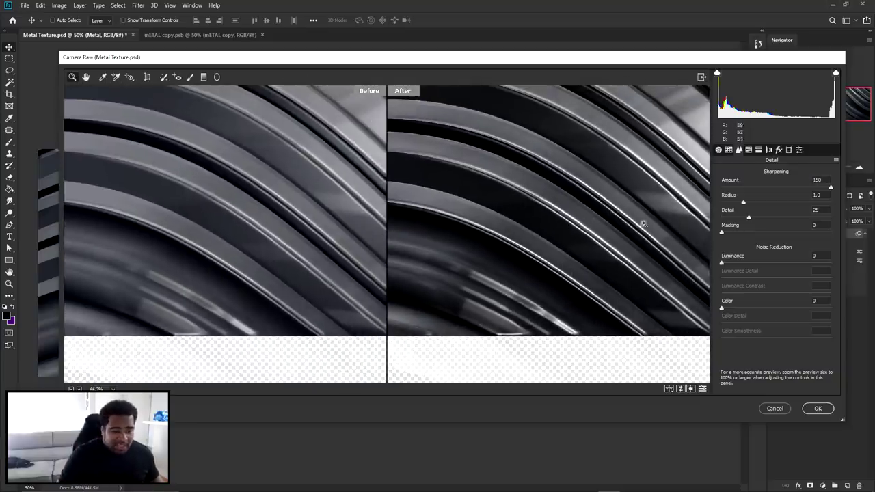
pyautogui.click(742, 188)
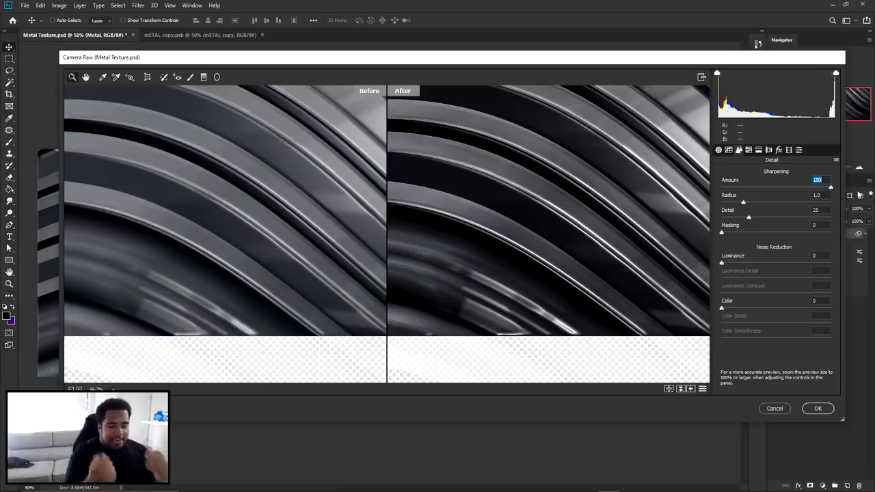
# Set the Luminance noise reduction to 82 to smooth the sharpening artifacts on the bright metal bands.
pyautogui.click(674, 186)
pyautogui.click(635, 219)
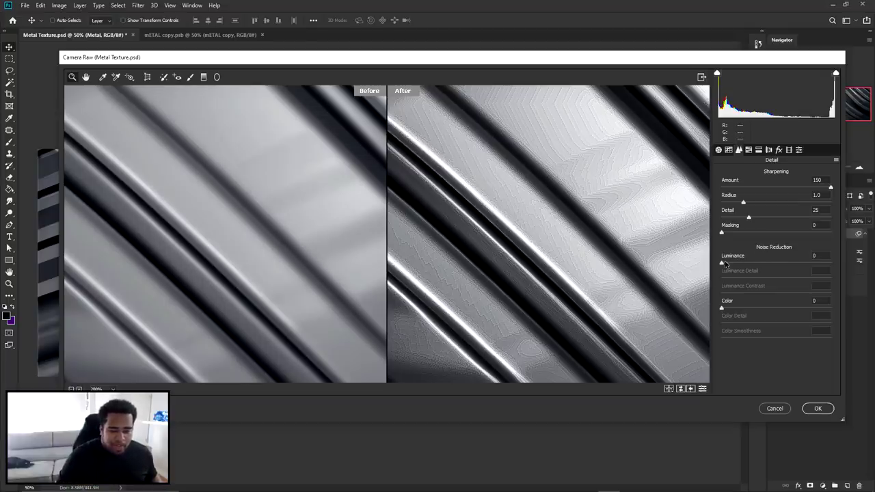
pyautogui.moveTo(723, 264); pyautogui.dragTo(811, 263)
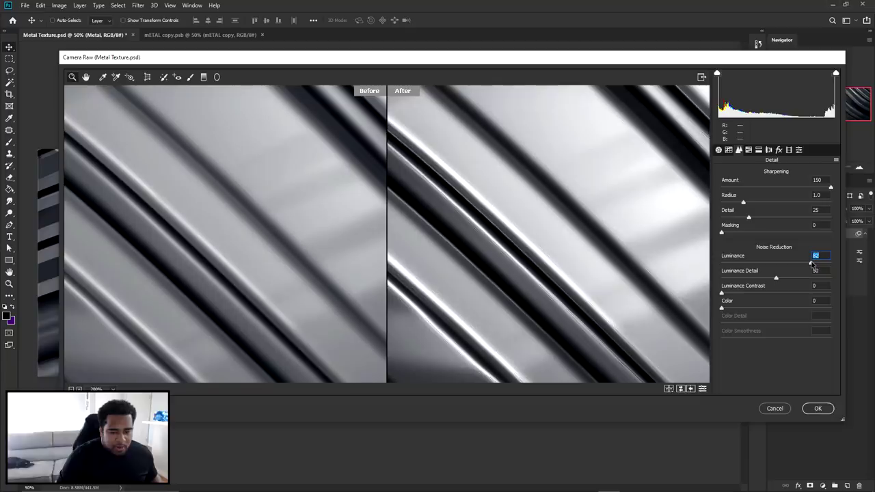
pyautogui.moveTo(628, 224); pyautogui.dragTo(602, 225)
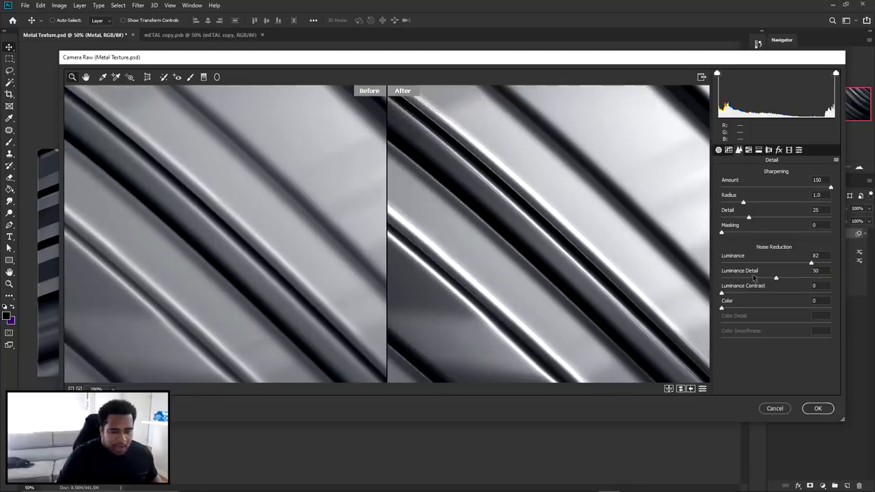
pyautogui.hotkey('ctrl', '-')
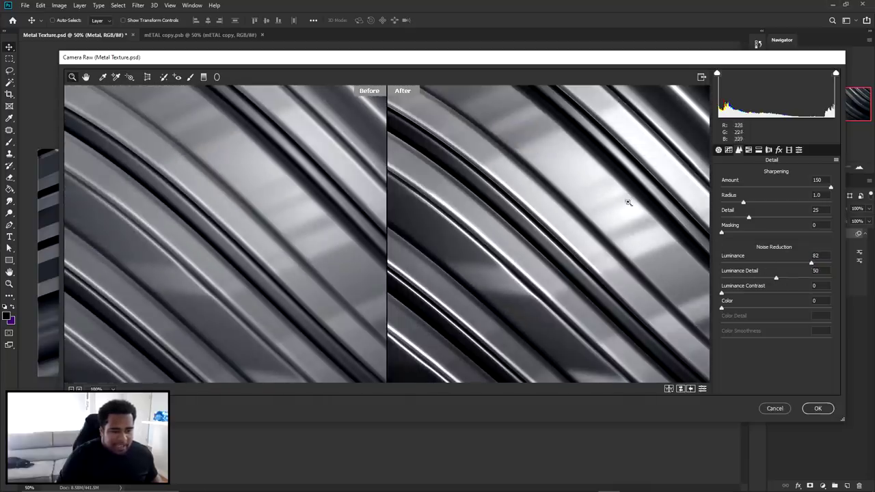
# Lower Luminance Detail to 31, check the waves across the banner, and apply the Camera Raw filter.
pyautogui.moveTo(776, 277); pyautogui.dragTo(756, 274)
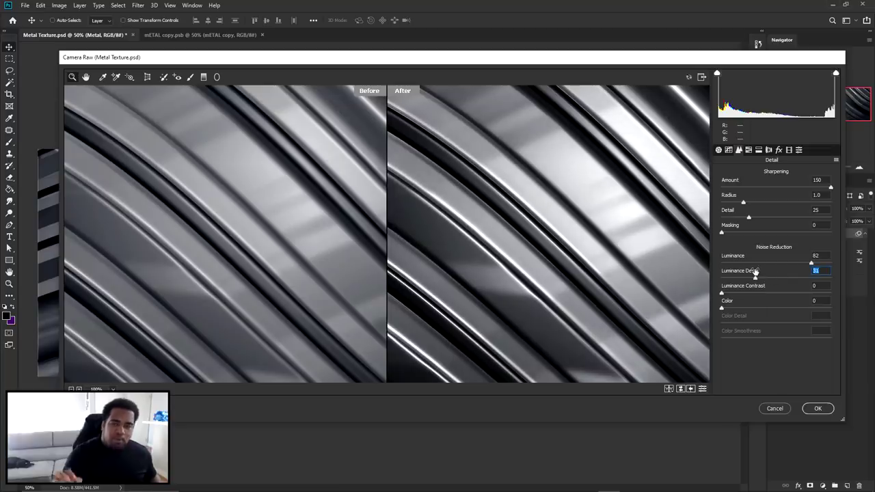
pyautogui.scroll(5, 551, 221)
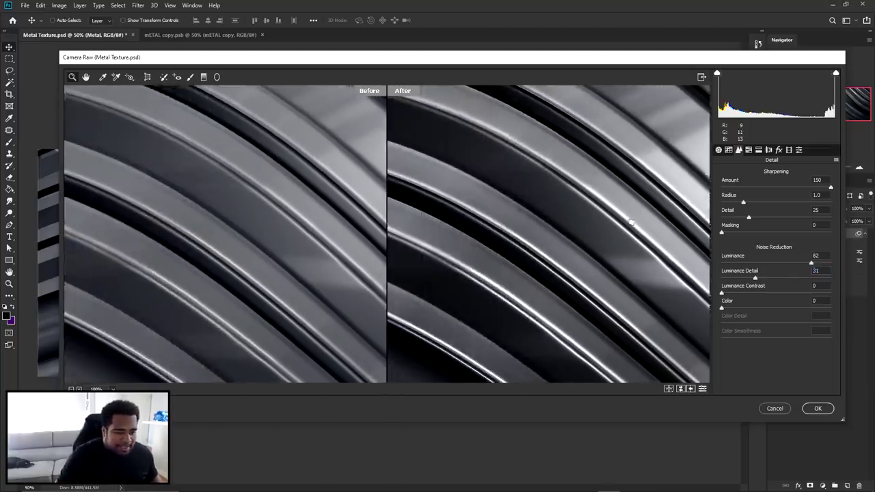
pyautogui.scroll(-5, 541, 307)
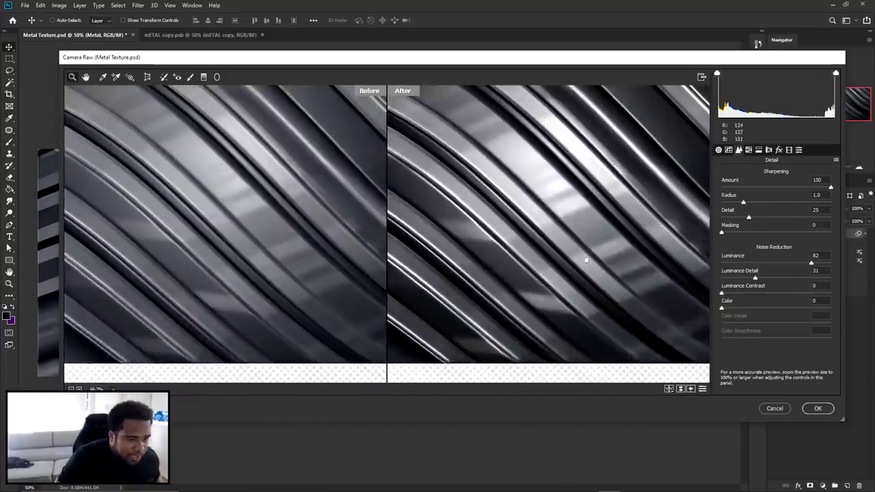
pyautogui.moveTo(586, 260); pyautogui.dragTo(632, 239)
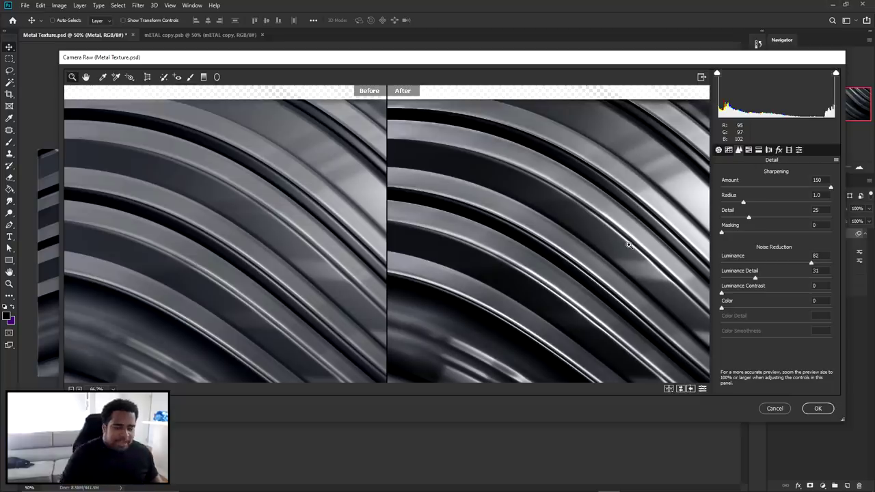
pyautogui.click(817, 408)
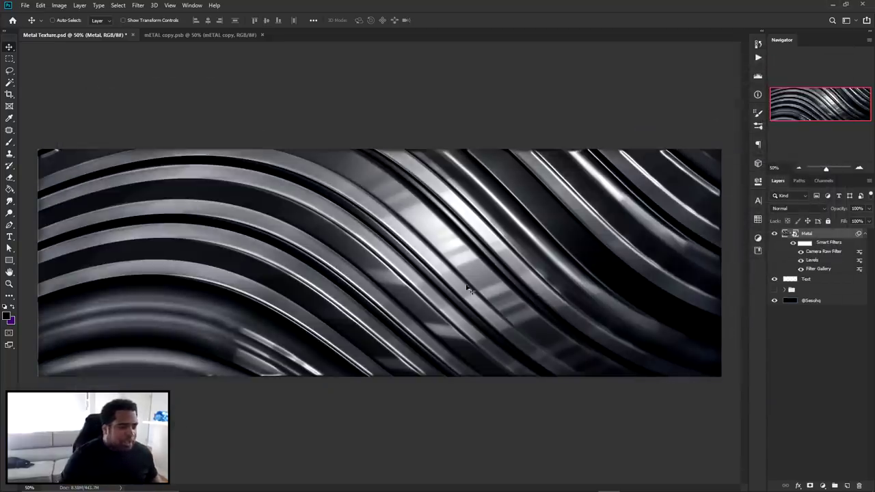
# Apply a monochromatic Gaussian Add Noise filter of 0.5% to the Metal layer.
pyautogui.scroll(1, 173, 307)
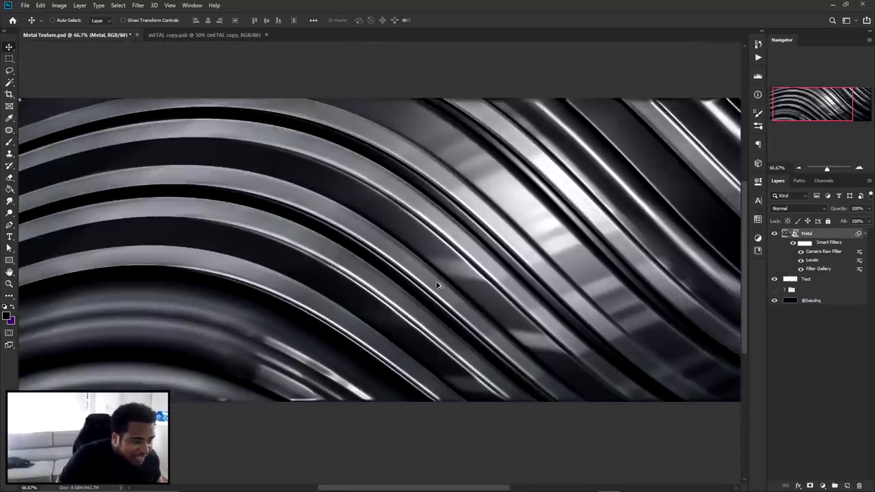
pyautogui.scroll(-1, 494, 282)
pyautogui.scroll(1, 479, 287)
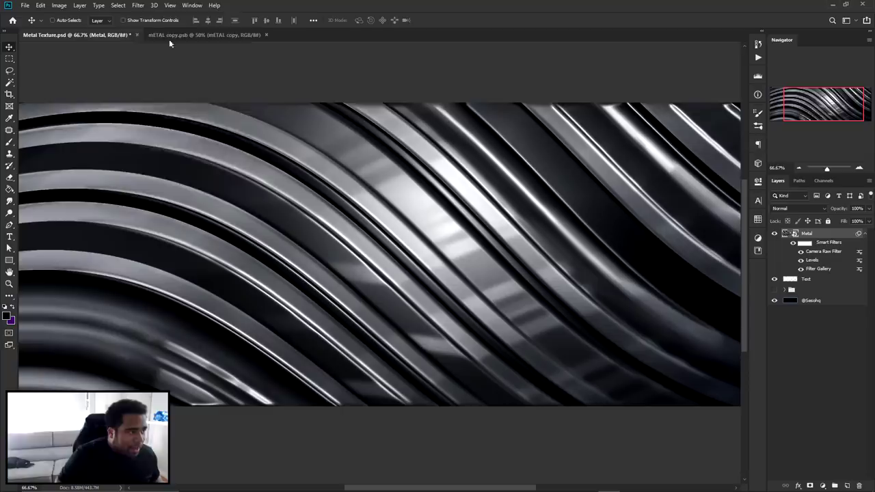
pyautogui.click(137, 5)
pyautogui.moveTo(160, 134)
pyautogui.click(268, 134)
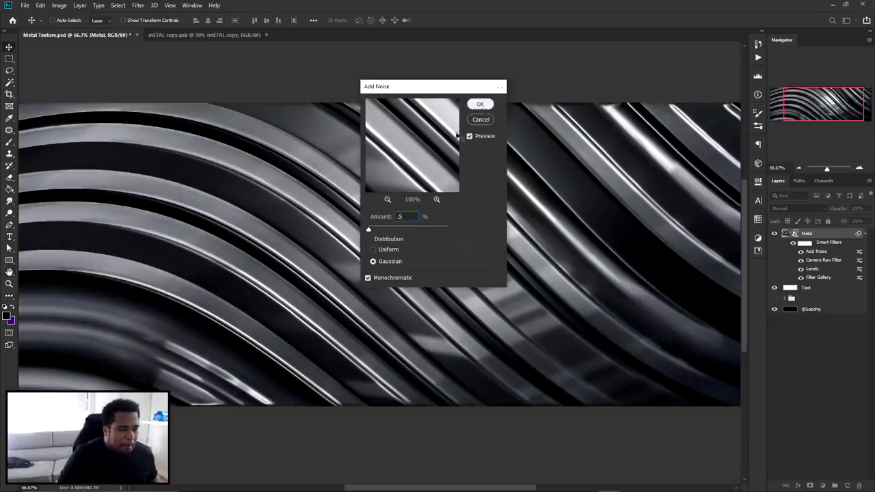
pyautogui.click(480, 105)
pyautogui.scroll(1, 378, 218)
pyautogui.scroll(-2, 380, 222)
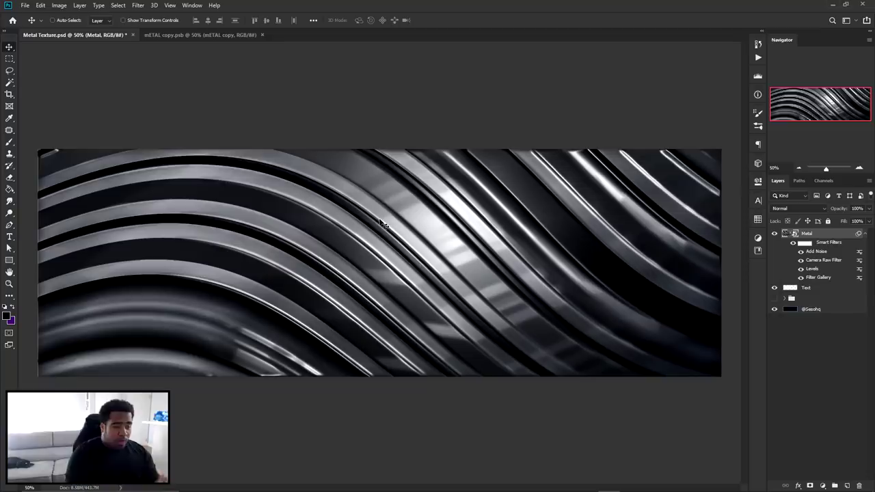
# Draw a curved Pen path following the upper edge of a black groove down to the banner's lower edge.
pyautogui.press('p')
pyautogui.scroll(2, 151, 219)
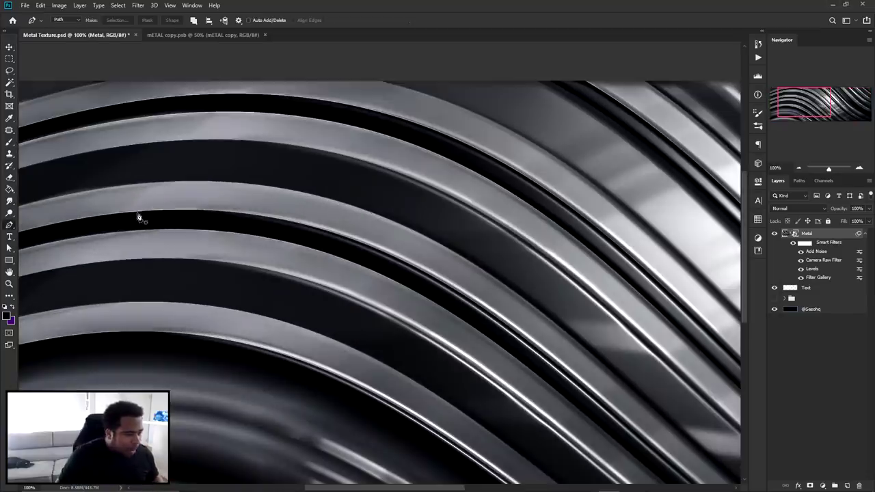
pyautogui.click(133, 217)
pyautogui.scroll(-3, 415, 251)
pyautogui.hscroll(3, 414, 250)
pyautogui.moveTo(408, 272); pyautogui.dragTo(614, 443)
pyautogui.scroll(-3, 585, 365)
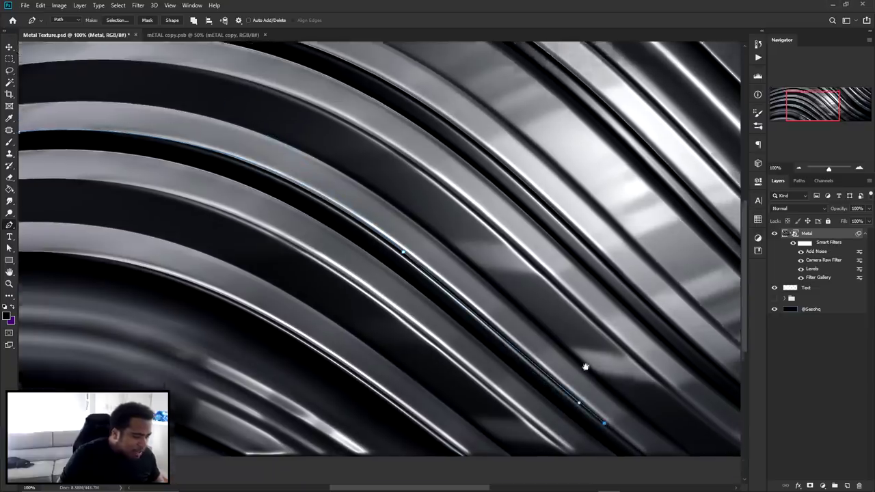
pyautogui.moveTo(526, 227); pyautogui.dragTo(643, 269)
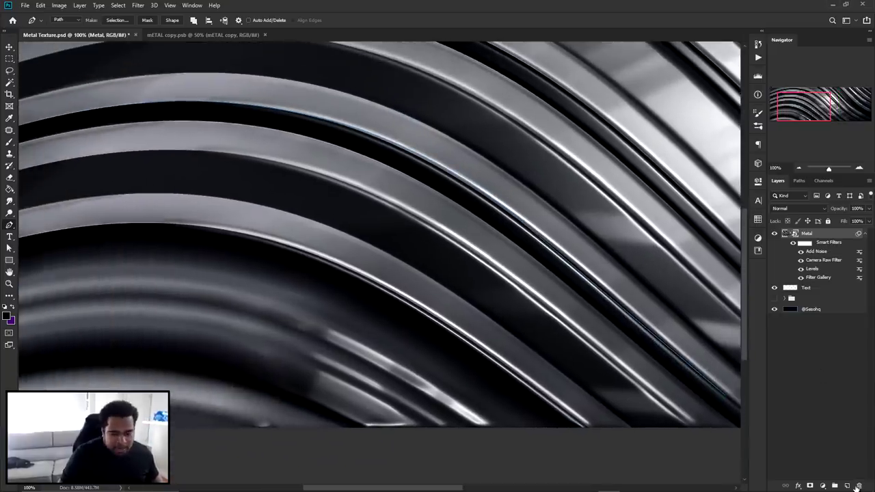
# Add a new layer above Metal, set the brush to 3 px with 100% hardness, and return to the Pen tool.
pyautogui.click(845, 485)
pyautogui.rightClick(482, 194)
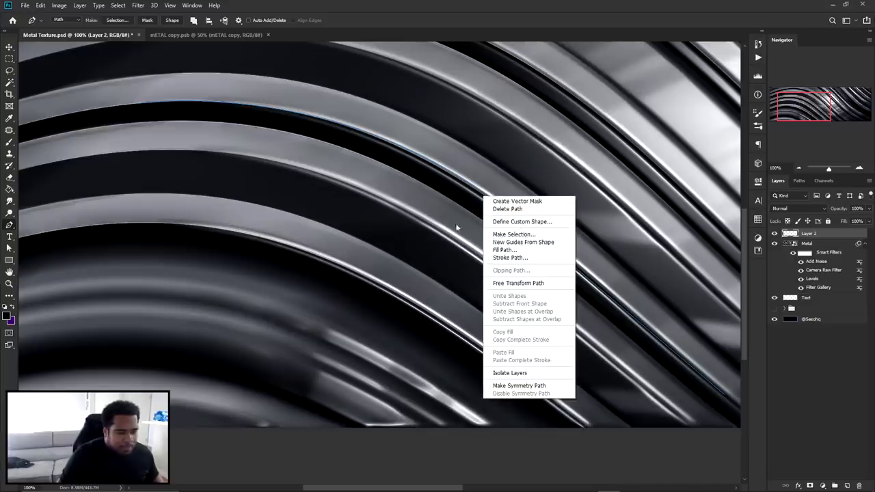
pyautogui.click(432, 213)
pyautogui.press('b')
pyautogui.rightClick(418, 181)
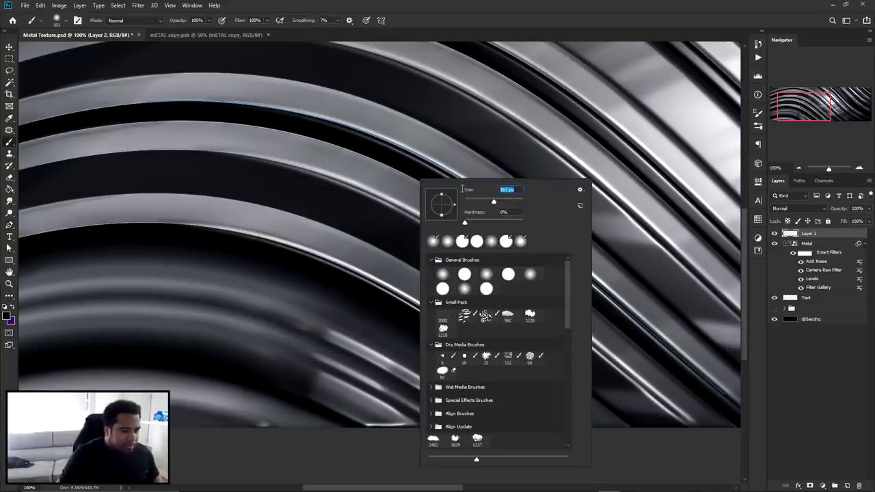
pyautogui.write('3')
pyautogui.press('Tab')
pyautogui.write('100')
pyautogui.press('Return')
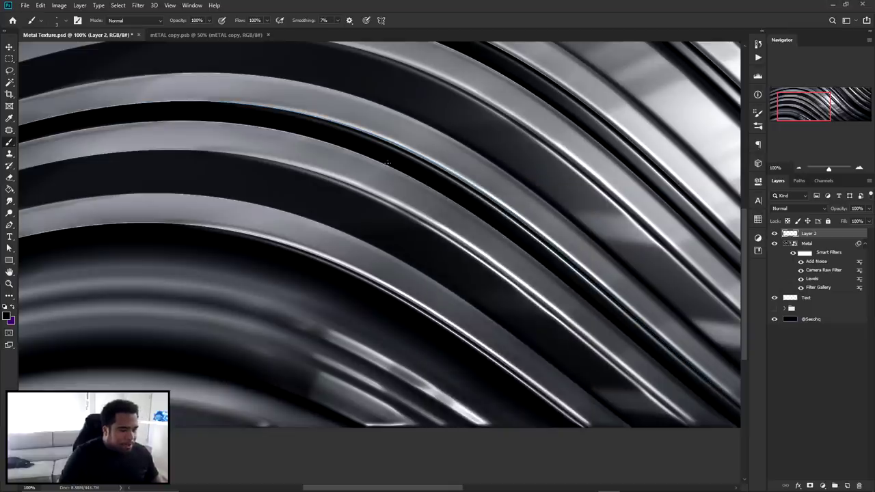
pyautogui.press('p')
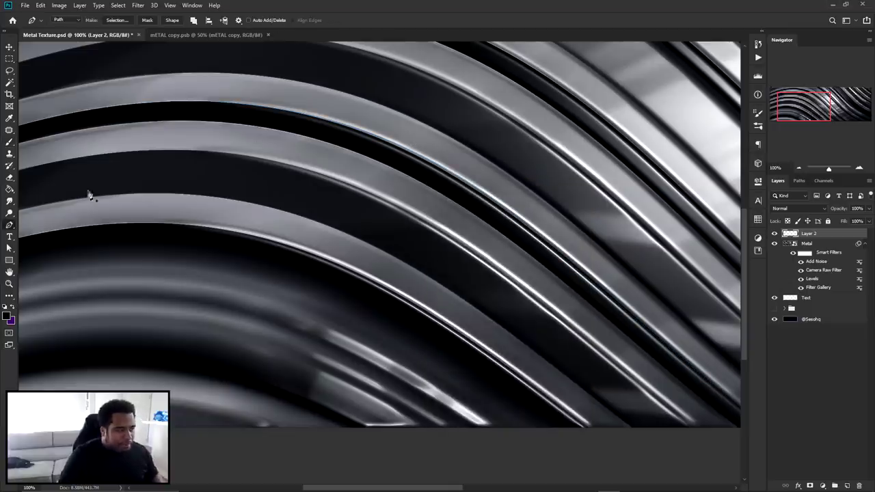
# Stroke the curved path with the Brush tool on Layer 2 and delete the path.
pyautogui.rightClick(373, 95)
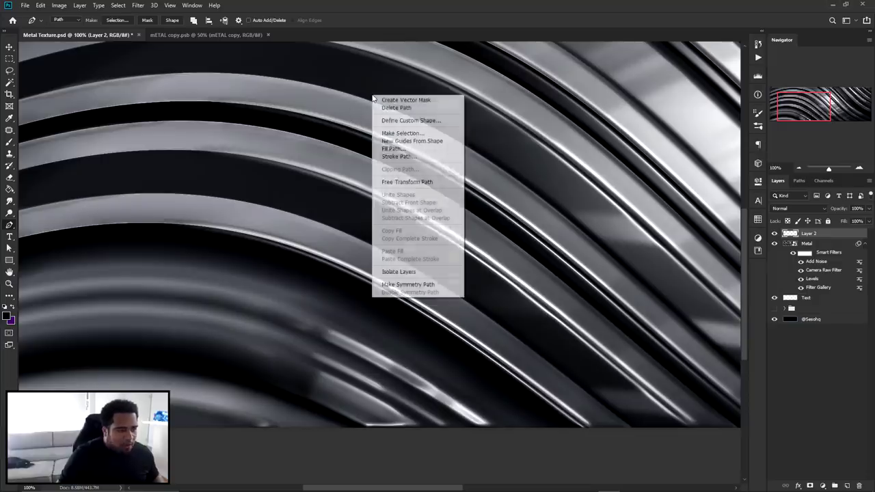
pyautogui.click(406, 158)
pyautogui.click(482, 165)
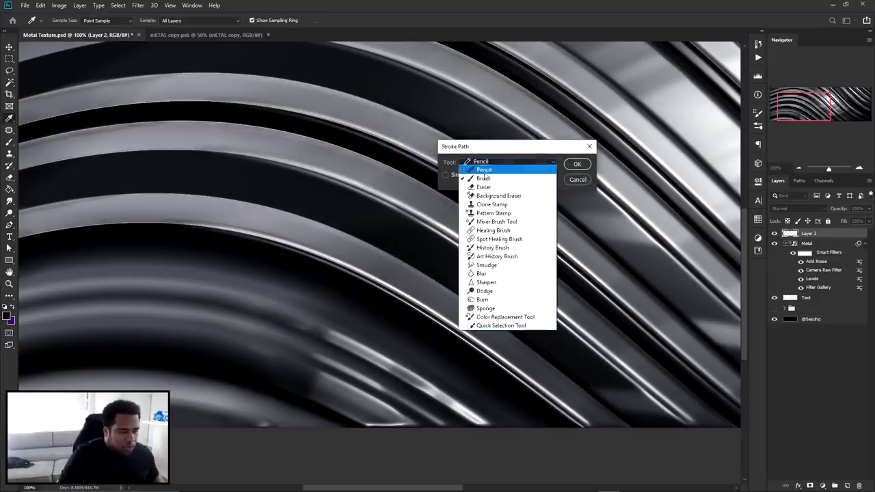
pyautogui.click(540, 164)
pyautogui.click(578, 165)
pyautogui.rightClick(457, 146)
pyautogui.click(485, 157)
# Add a Color Overlay effect in yellow ffcd46 to Layer 2's stroked line.
pyautogui.doubleClick(829, 237)
pyautogui.click(544, 322)
pyautogui.click(734, 236)
pyautogui.write('ffcd46')
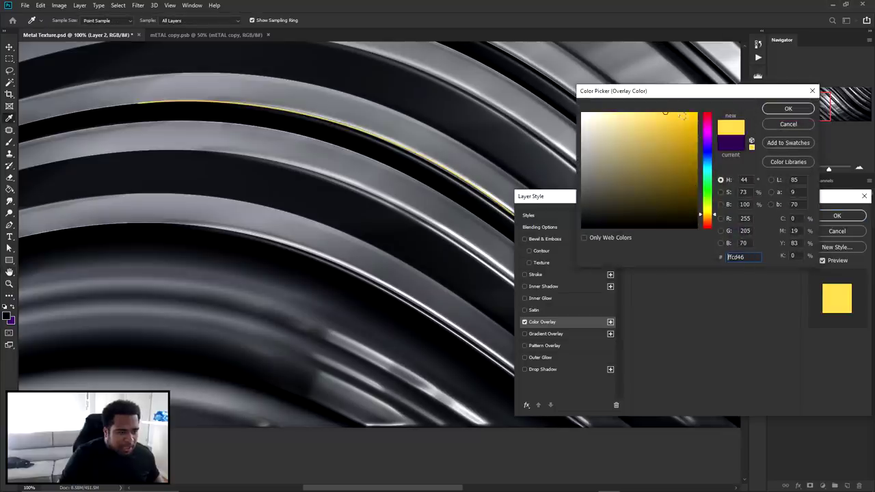
pyautogui.click(787, 110)
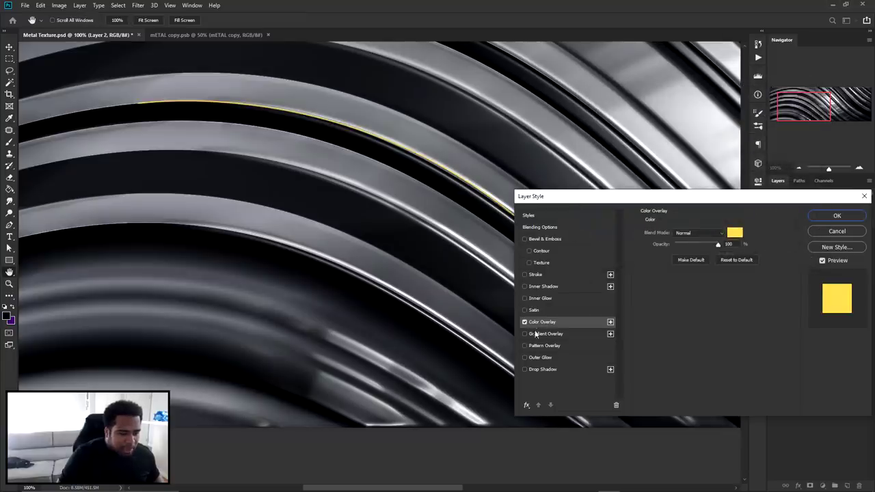
# Add an Outer Glow effect to Layer 2 in orange ffa914 with a size of 76 px, and apply the layer style.
pyautogui.click(539, 356)
pyautogui.click(667, 255)
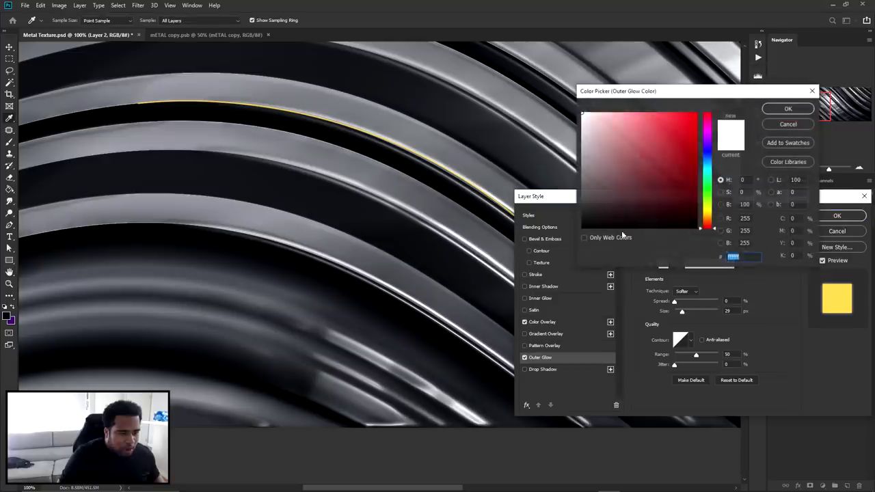
pyautogui.hotkey('ctrl', 'v')
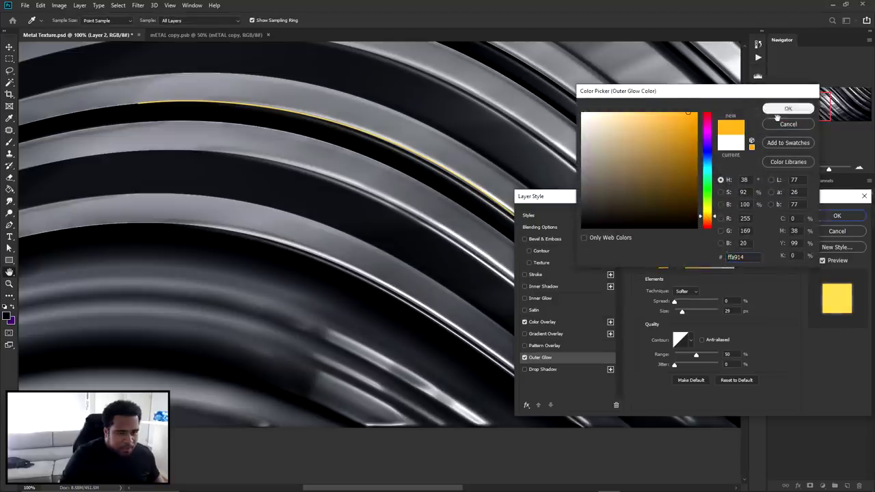
pyautogui.click(786, 110)
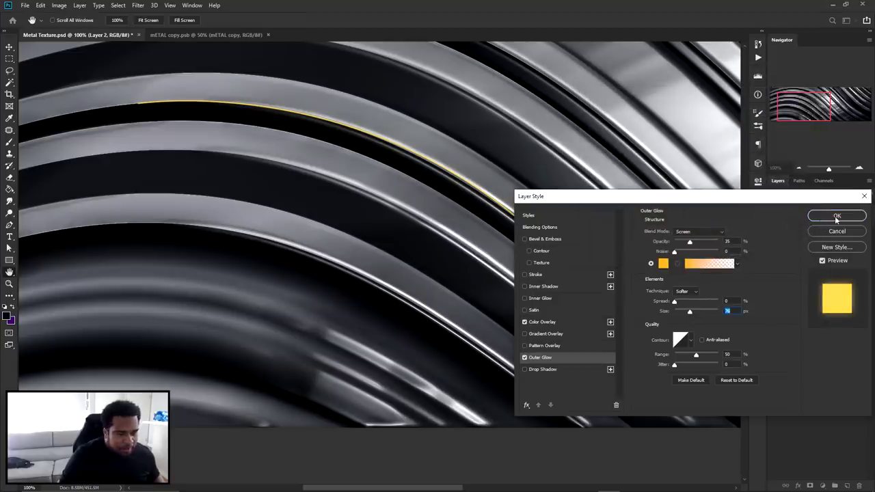
pyautogui.click(837, 217)
# Apply a slight Gaussian Blur to the yellow line on Layer 2.
pyautogui.click(138, 5)
pyautogui.moveTo(192, 109)
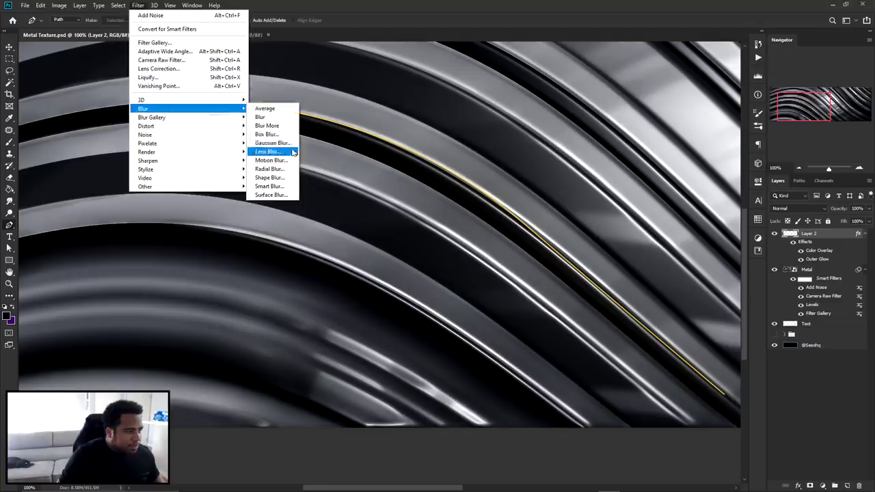
pyautogui.click(273, 143)
pyautogui.moveTo(604, 301); pyautogui.dragTo(545, 298)
pyautogui.click(657, 176)
# Duplicate Layer 2 three times and merge the copies with the original to intensify the glowing line.
pyautogui.hotkey('ctrl', 'j')
pyautogui.hotkey('ctrl', 'j')
pyautogui.hotkey('ctrl', 'j')
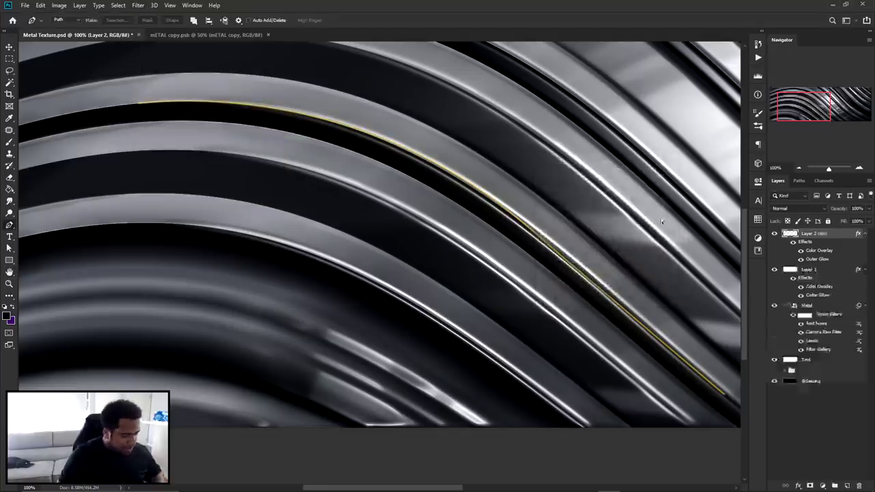
pyautogui.keyDown('shift'); pyautogui.click(820, 344); pyautogui.keyUp('shift')
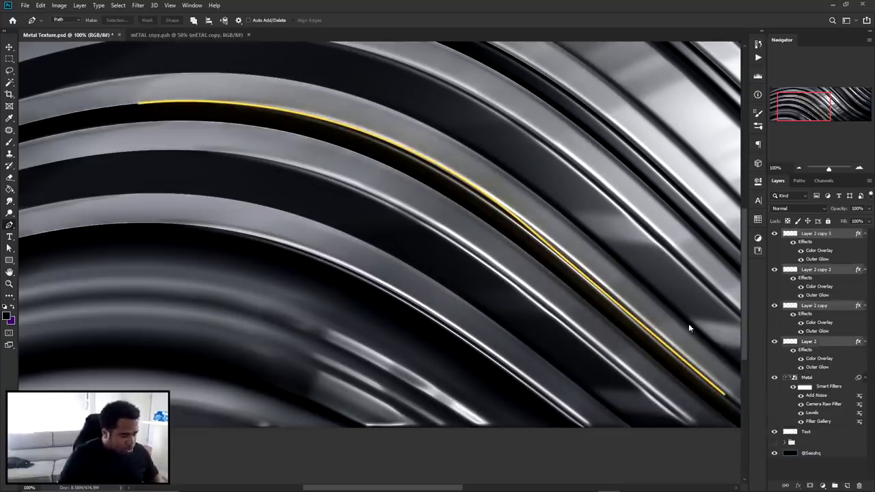
pyautogui.hotkey('ctrl', 'e')
# Fade both ends of the glowing yellow line with a large soft Eraser.
pyautogui.press('b')
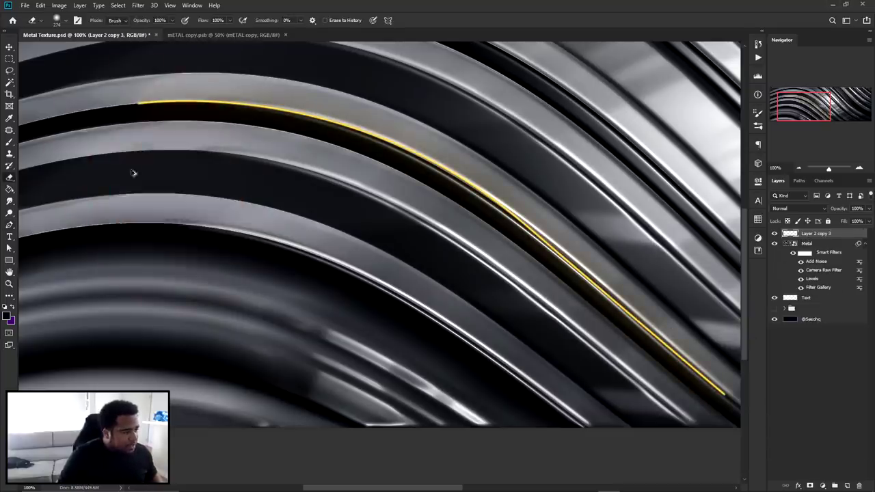
pyautogui.moveTo(427, 342); pyautogui.dragTo(317, 243)
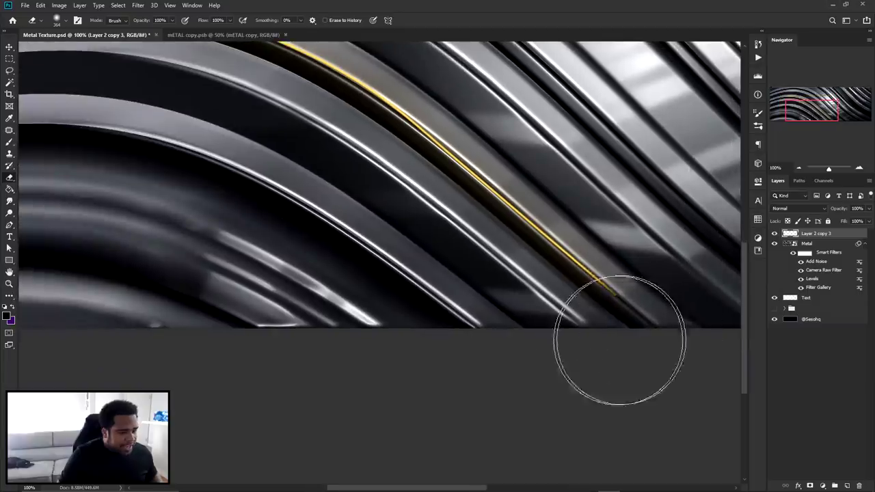
pyautogui.hotkey('ctrl', '-')
pyautogui.moveTo(590, 292); pyautogui.dragTo(495, 340)
pyautogui.hotkey('ctrl', '-')
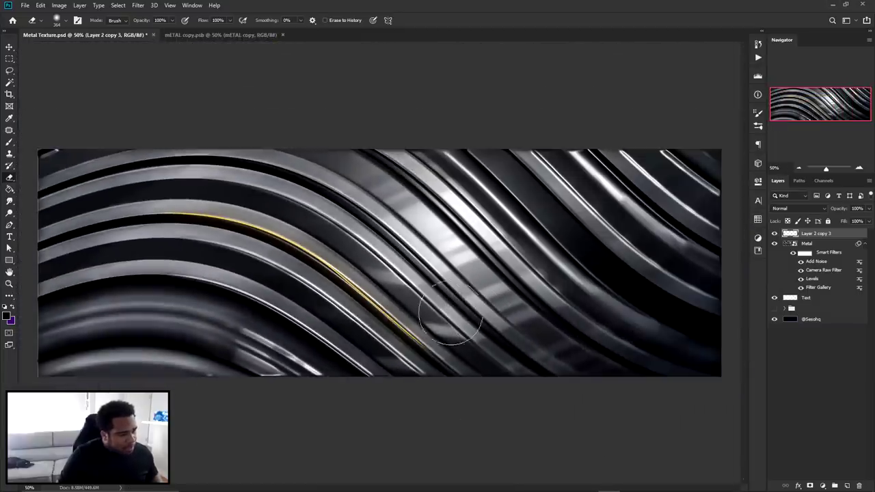
# Delete the merged yellow line layer above Metal.
pyautogui.press('v')
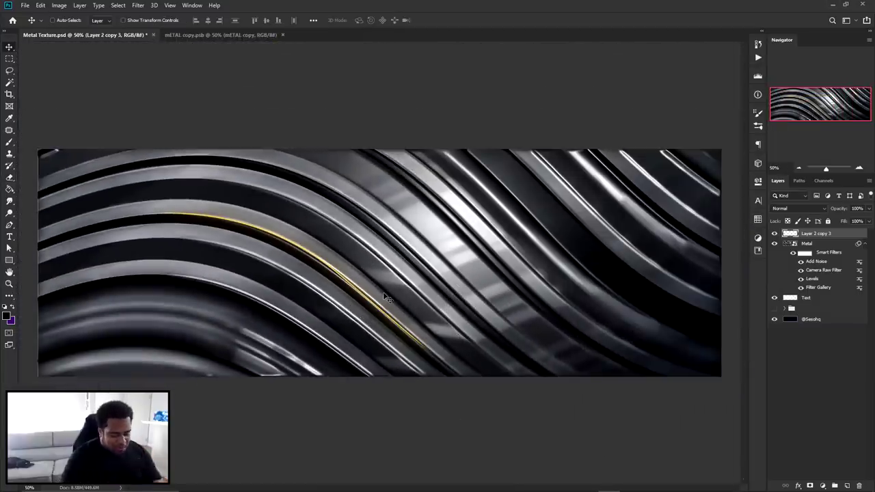
pyautogui.press('Delete')
# Add a Gradient Map adjustment layer above Metal, set its white stop to c1c7d1, and compare the banner with and without it.
pyautogui.click(825, 486)
pyautogui.click(810, 471)
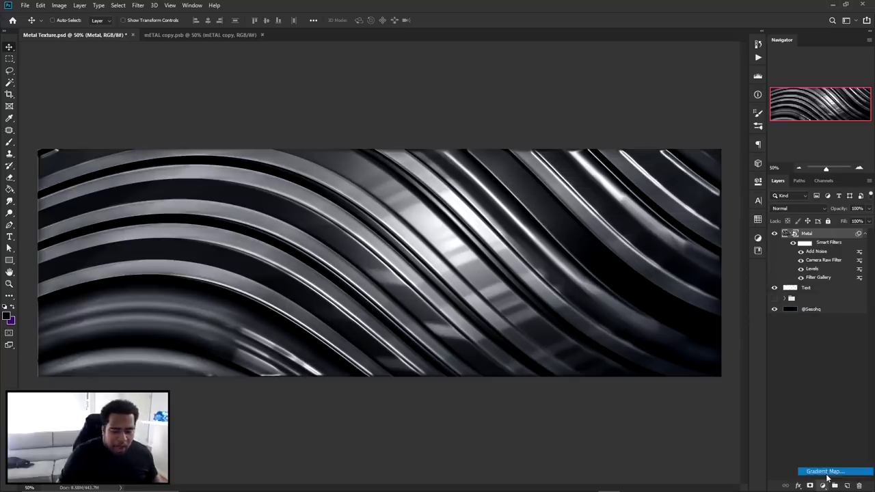
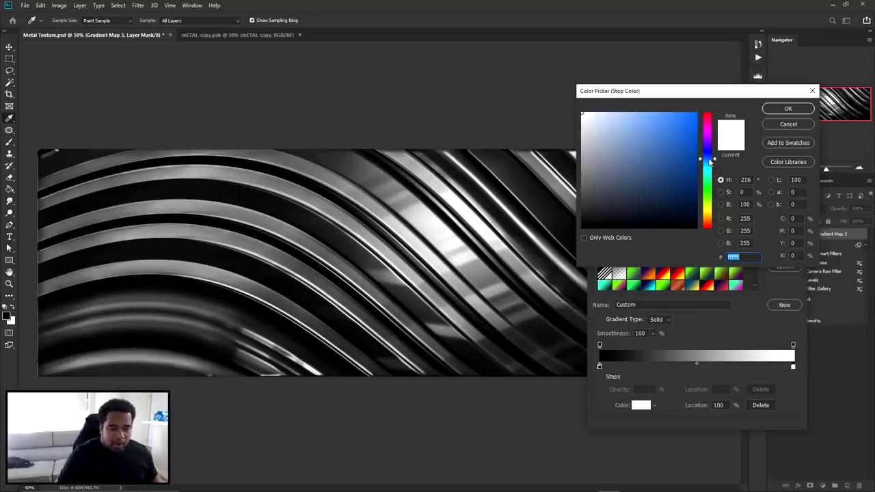
pyautogui.click(596, 140)
pyautogui.click(590, 133)
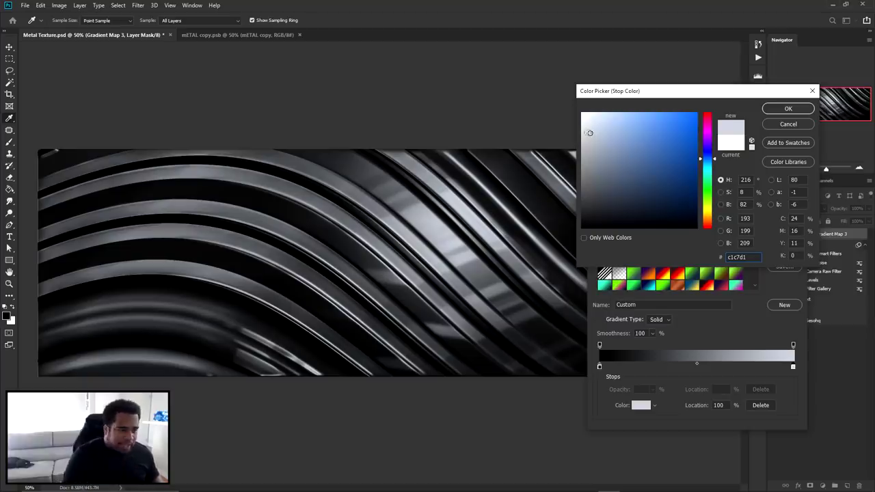
pyautogui.click(783, 109)
pyautogui.click(781, 219)
pyautogui.click(775, 235)
pyautogui.click(775, 234)
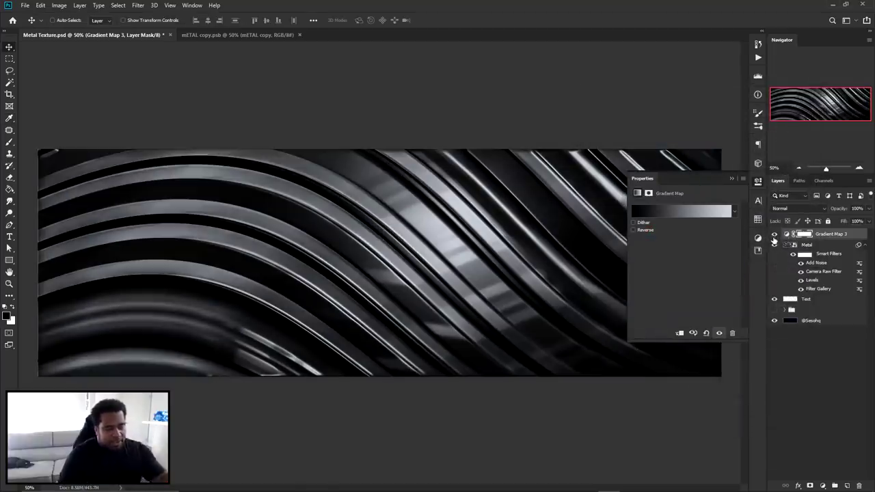
pyautogui.click(758, 181)
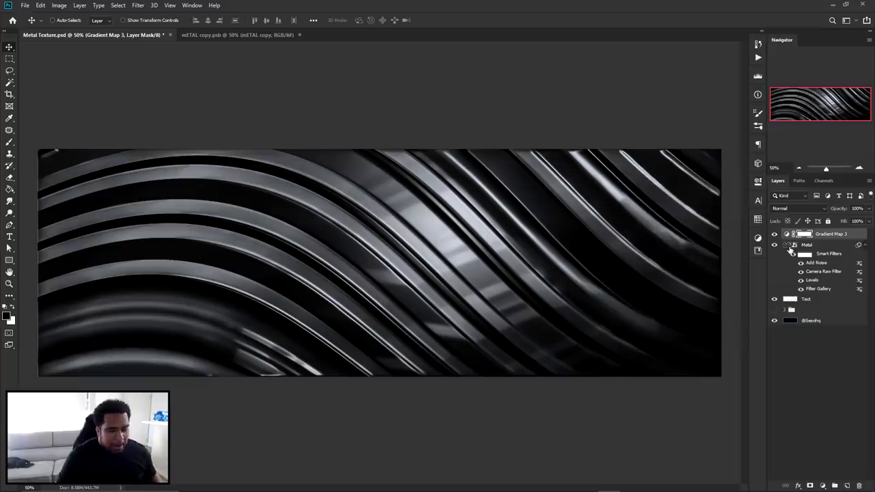
# Copy the Sesohq logo layer from the hidden group to above Gradient Map 3 and position the logo near the banner's center.
pyautogui.click(784, 309)
pyautogui.moveTo(827, 321); pyautogui.dragTo(822, 232)
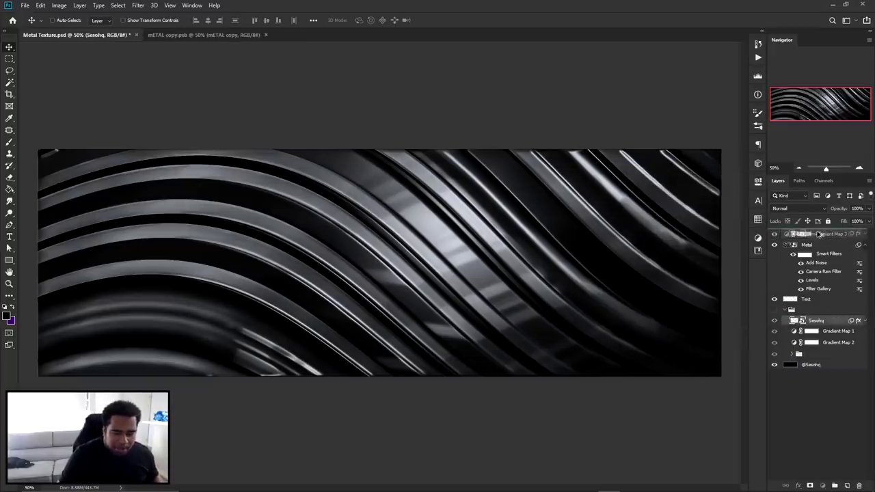
pyautogui.click(785, 320)
pyautogui.moveTo(416, 235)
pyautogui.mouseDown()
pyautogui.moveTo(441, 226)
pyautogui.moveTo(432, 231)
pyautogui.mouseUp()
# Replace the Gradient Map 3 gradient with the black, red and yellow preset.
pyautogui.doubleClick(787, 244)
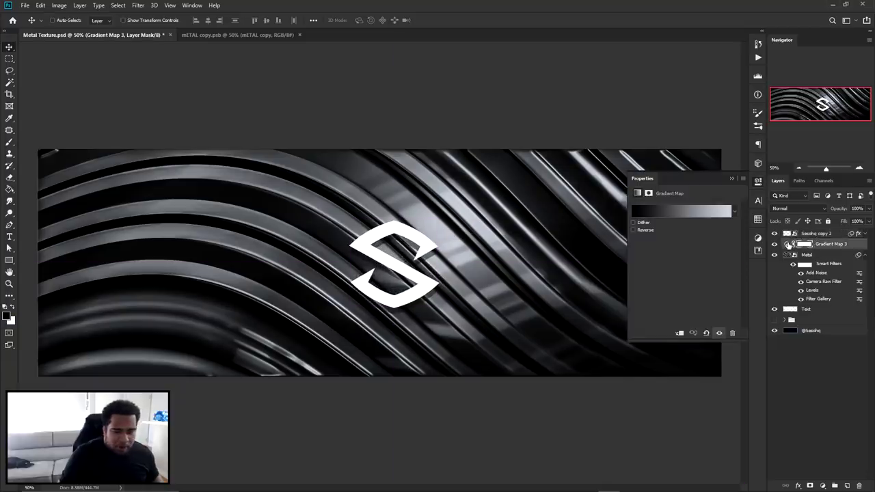
pyautogui.click(679, 212)
pyautogui.moveTo(756, 236); pyautogui.dragTo(753, 281)
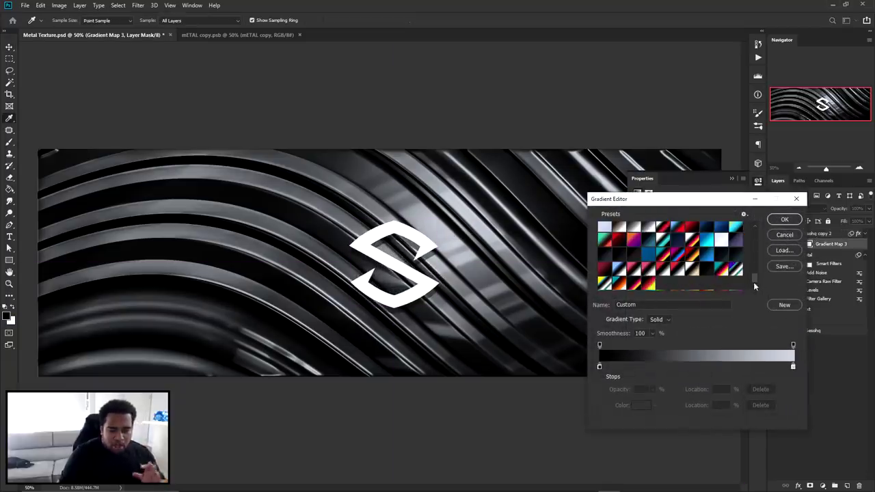
pyautogui.click(645, 284)
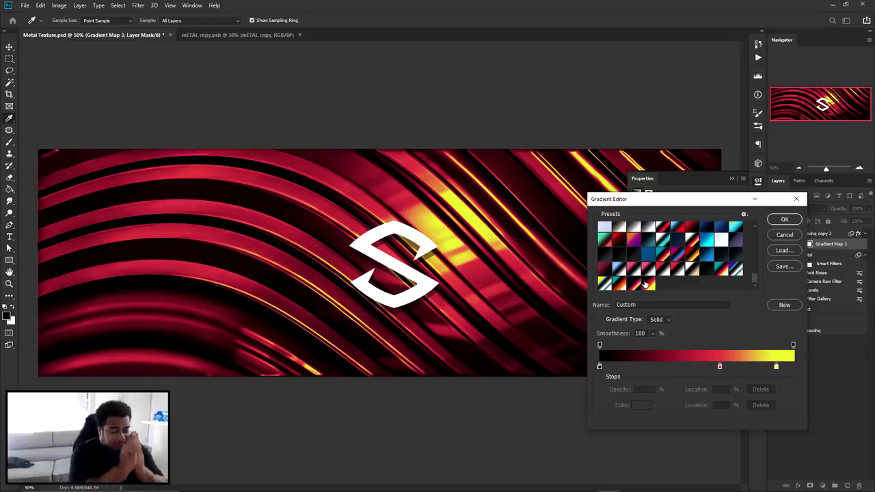
# Keep the gradient's first stop black and change the red middle stop to blue 3ca0d9.
pyautogui.doubleClick(599, 367)
pyautogui.click(792, 111)
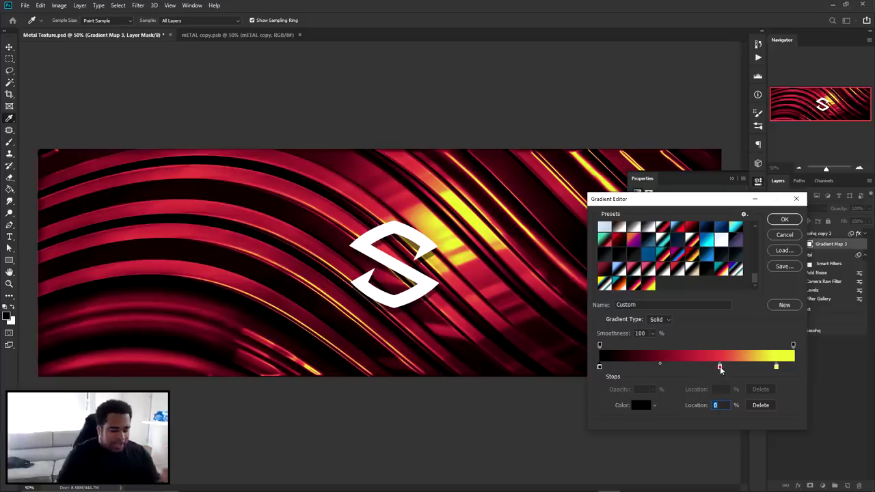
pyautogui.doubleClick(720, 367)
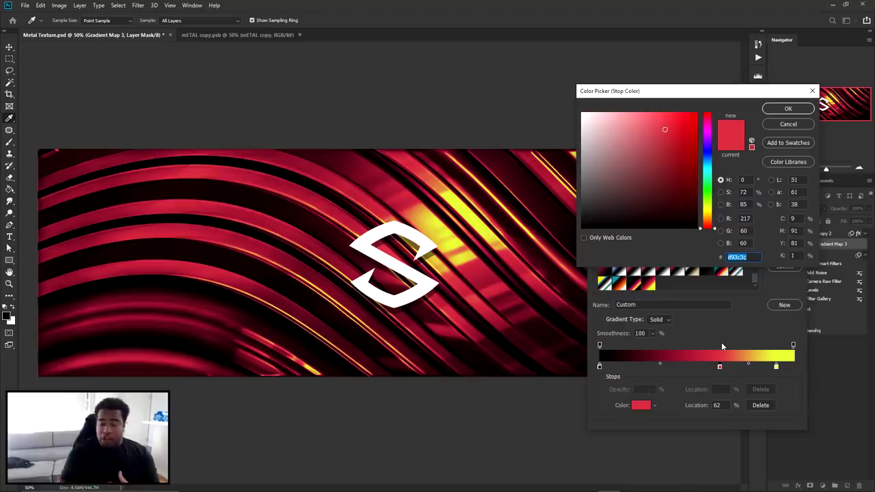
pyautogui.click(709, 165)
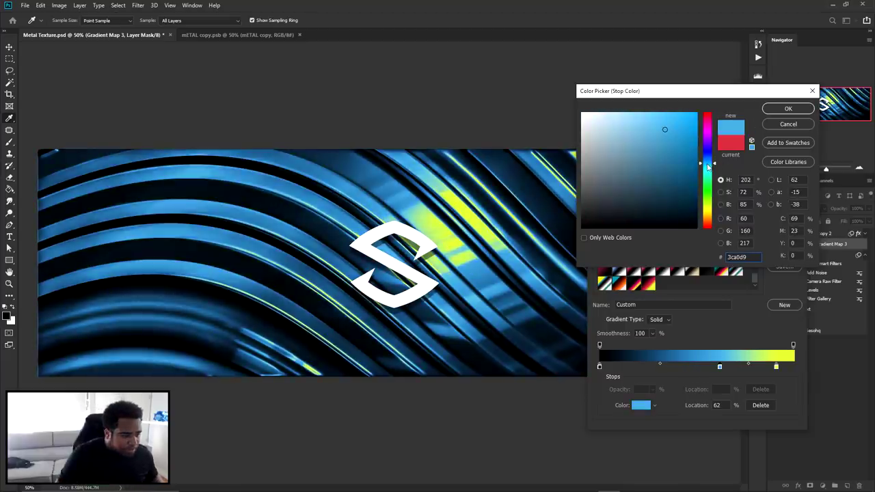
pyautogui.click(786, 109)
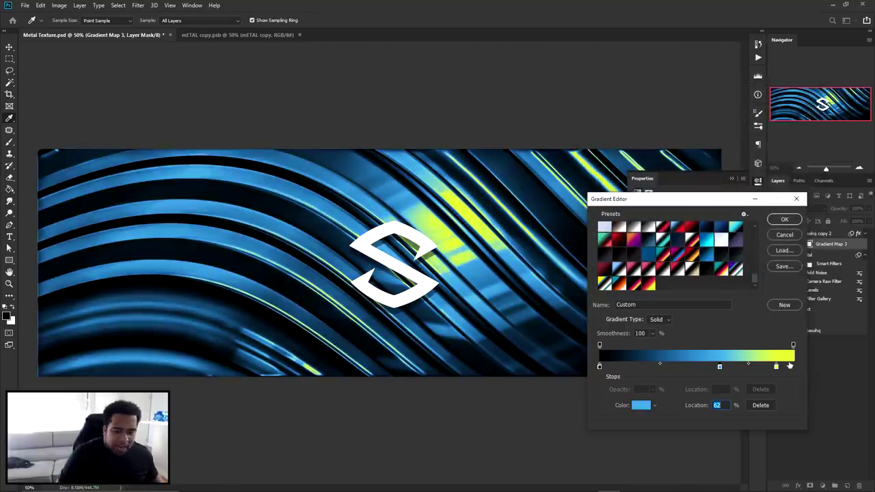
# Move the yellow stop to 94% keeping its color, shift the blue-yellow midpoint to 18%, and apply the gradient.
pyautogui.moveTo(776, 367)
pyautogui.mouseDown()
pyautogui.moveTo(797, 367)
pyautogui.moveTo(782, 370)
pyautogui.mouseUp()
pyautogui.doubleClick(781, 368)
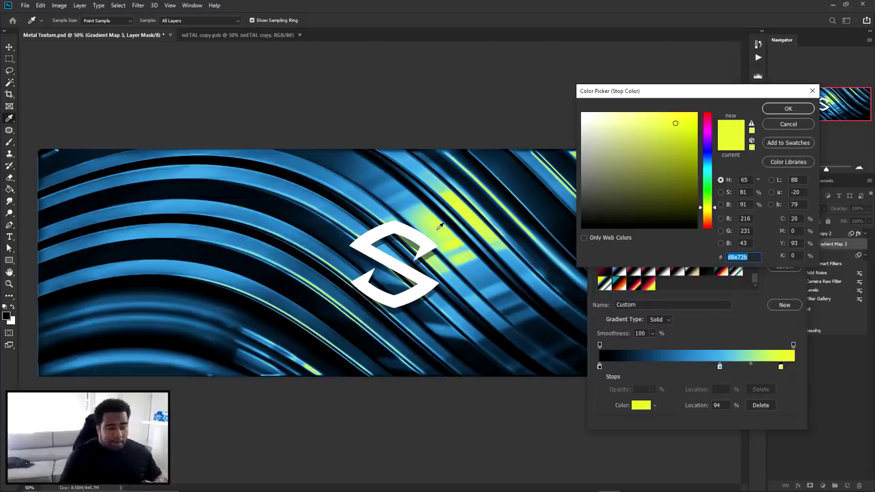
pyautogui.click(785, 108)
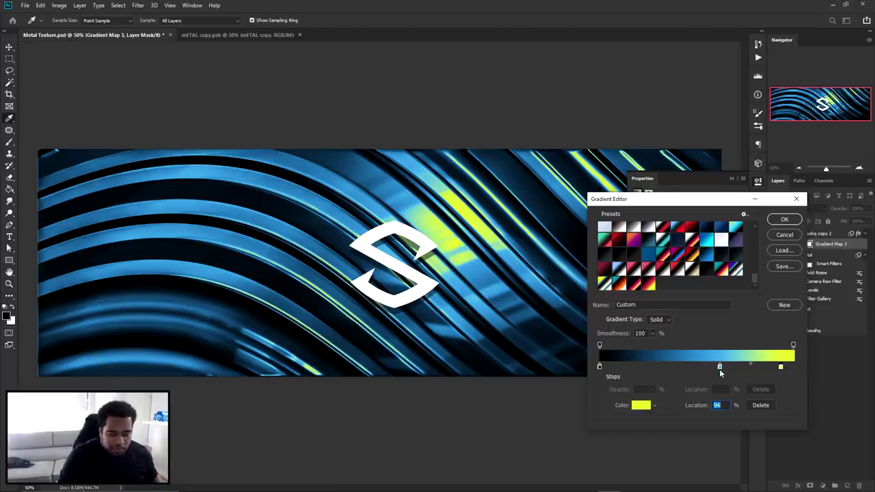
pyautogui.moveTo(752, 367); pyautogui.dragTo(731, 368)
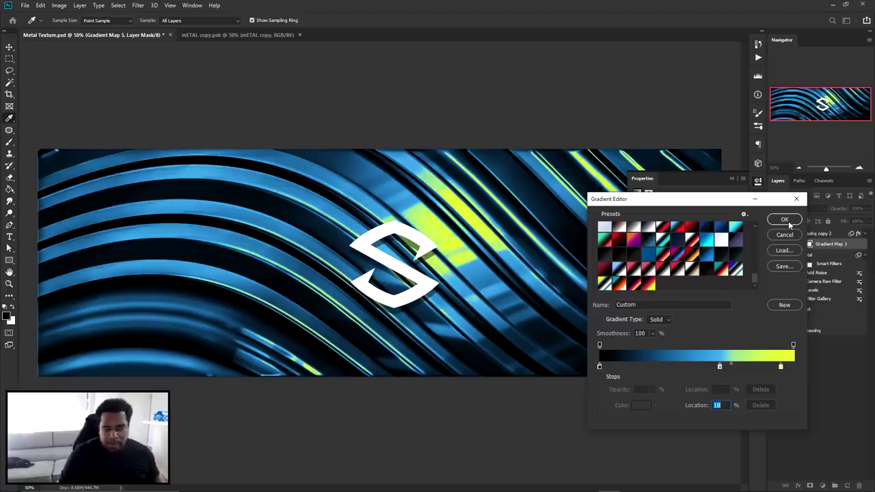
pyautogui.click(785, 219)
pyautogui.press('v')
pyautogui.click(755, 181)
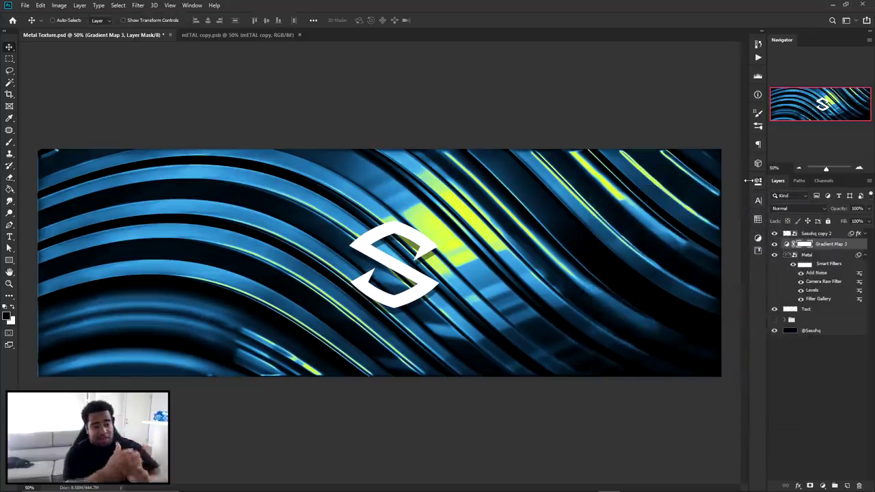